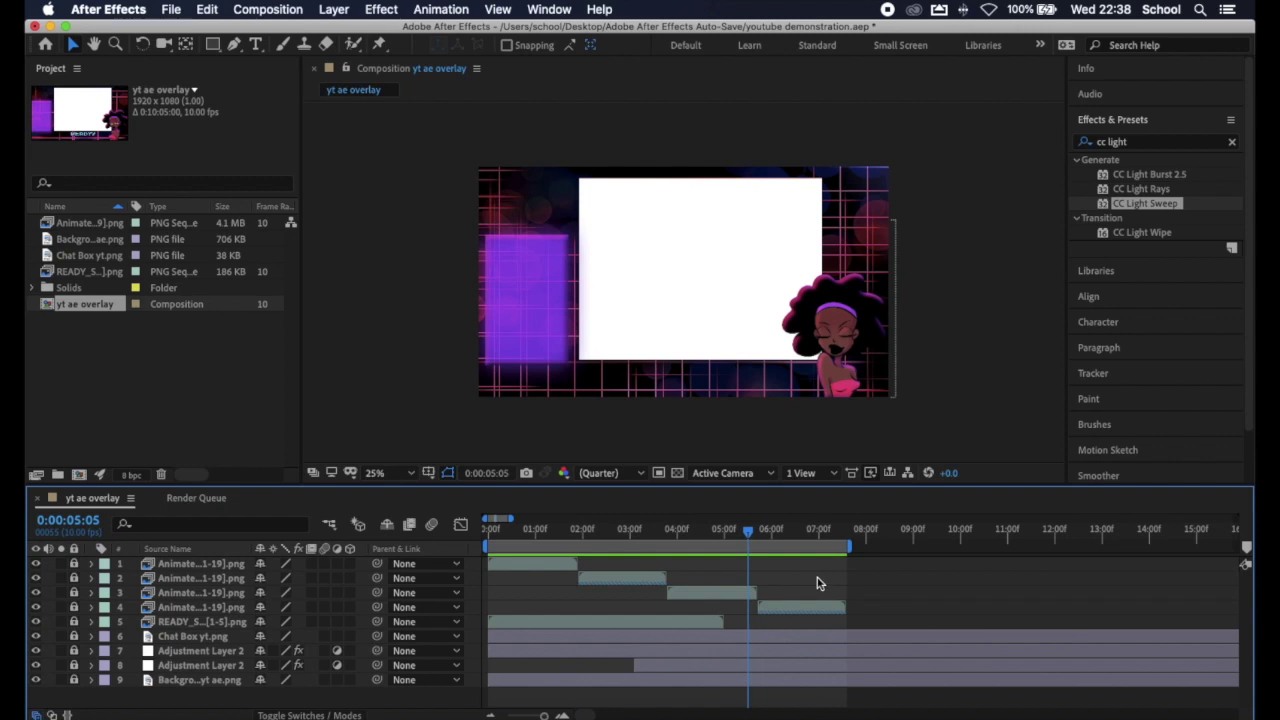
Step: Add a new shape layer to the yt ae overlay composition
right_click(557, 605)
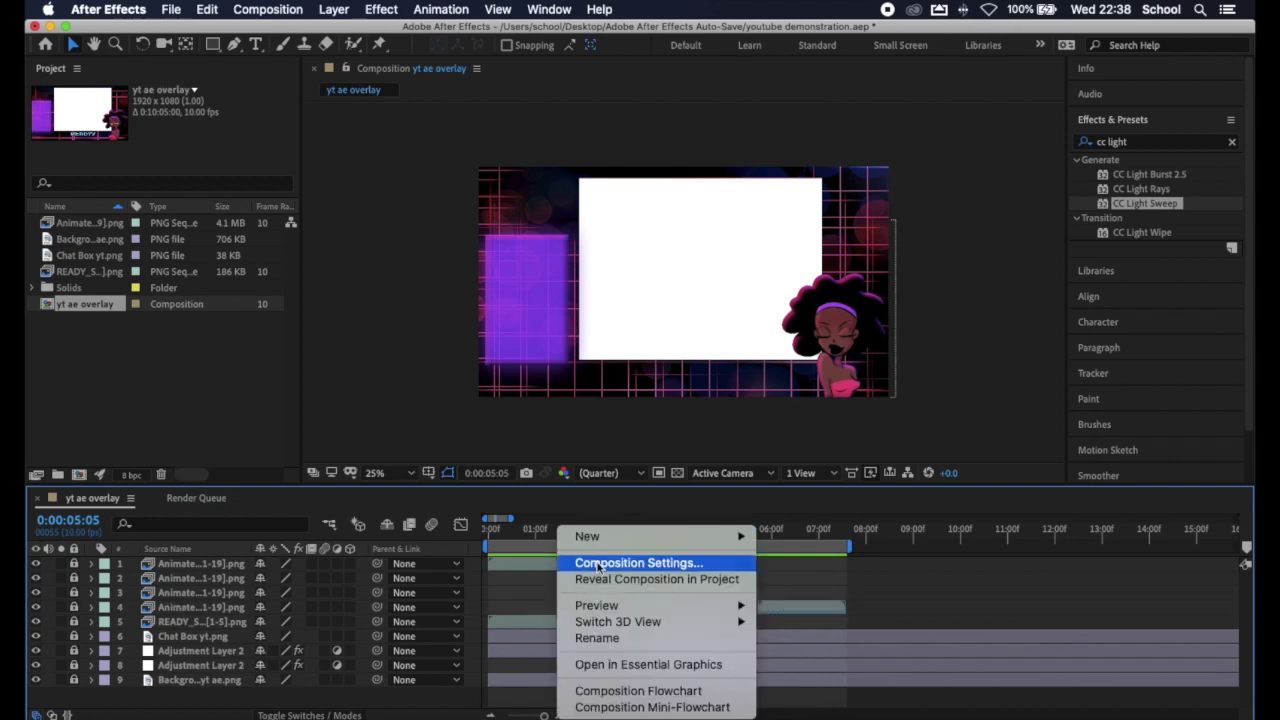
mouse_move(612, 539)
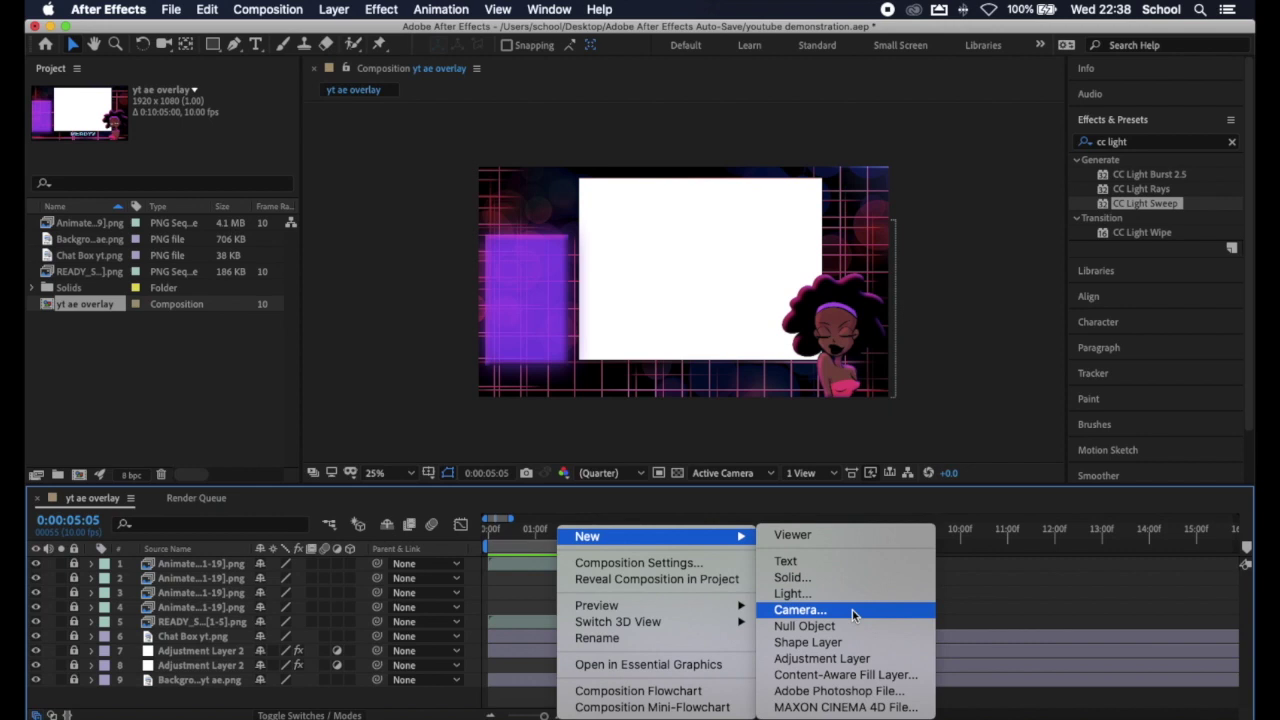
left_click(858, 646)
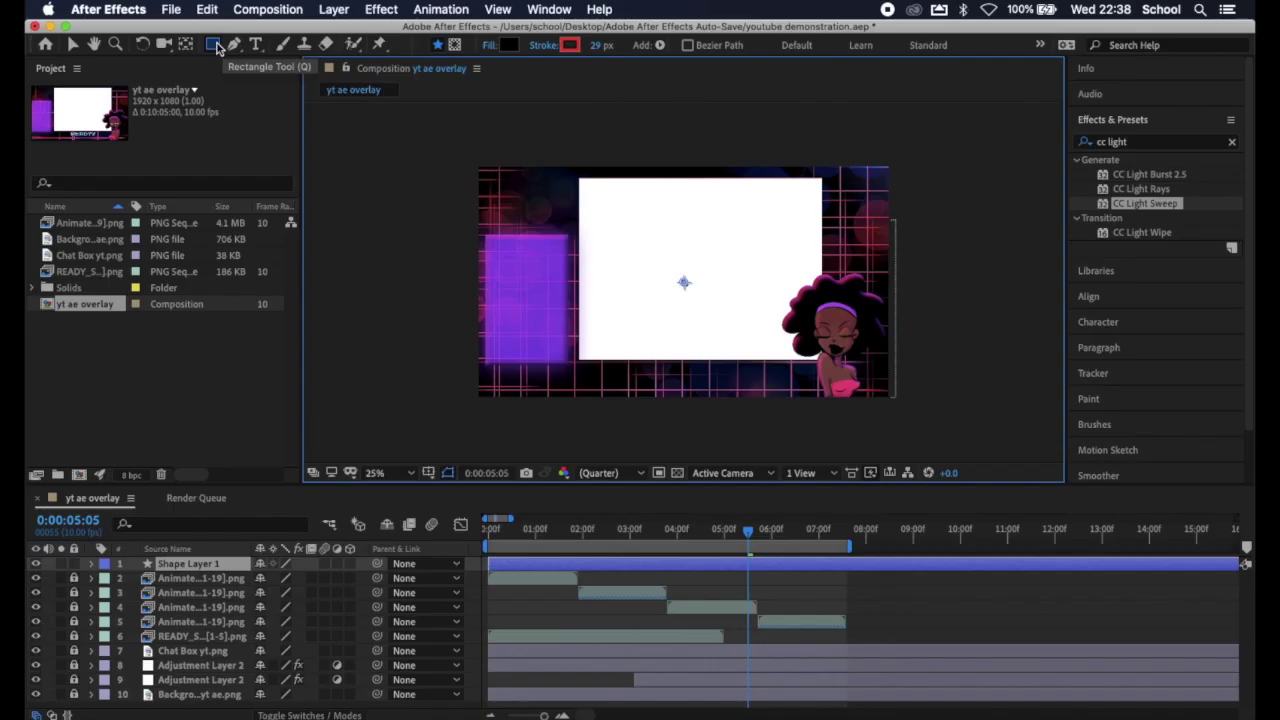
Step: Draw a rectangle on the shape layer that covers the white screen area
left_click(214, 45)
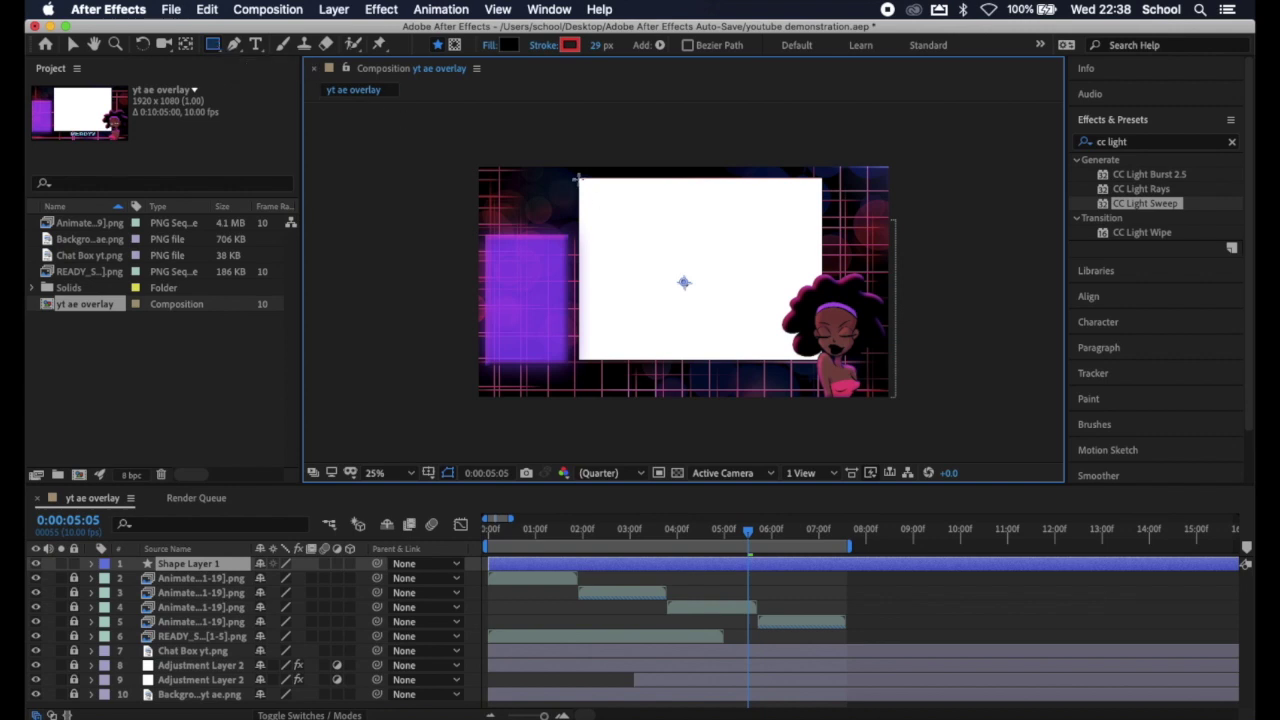
left_click_drag(577, 177, 822, 357)
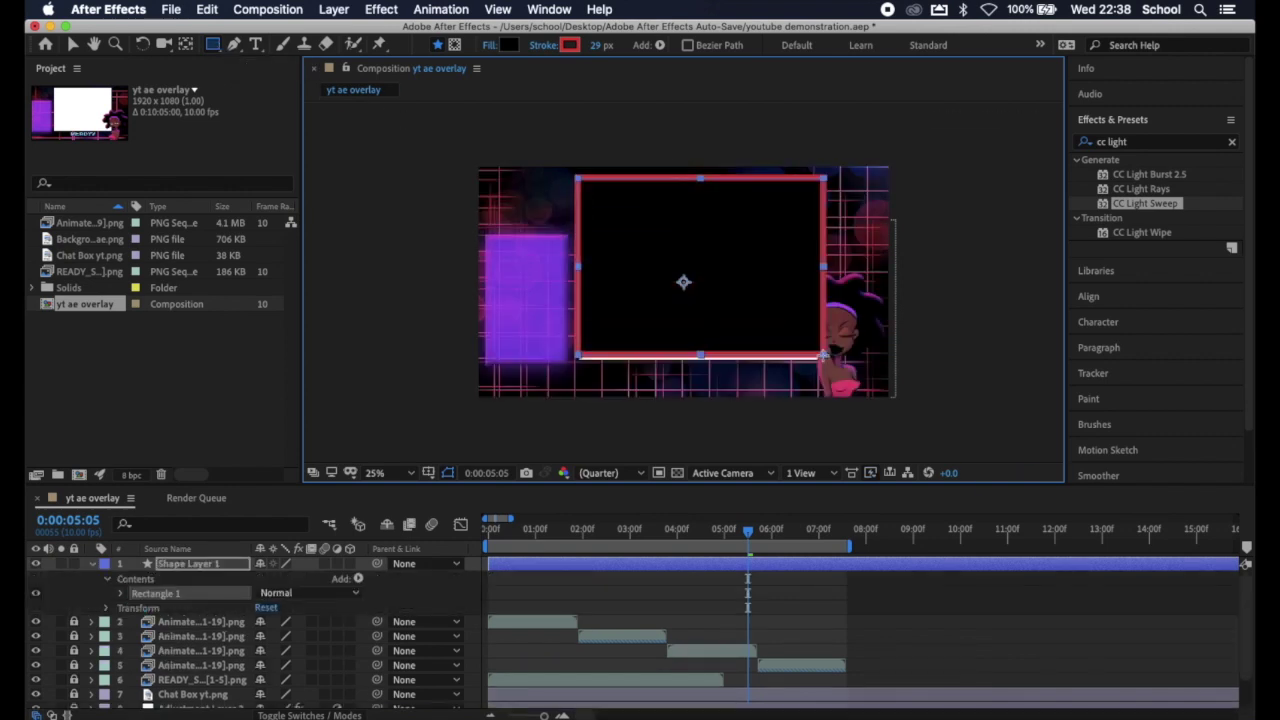
key("super+z")
left_click(73, 44)
Step: Fit the composition view and set the rectangle's stroke colour to FF4FA7
left_click(411, 473)
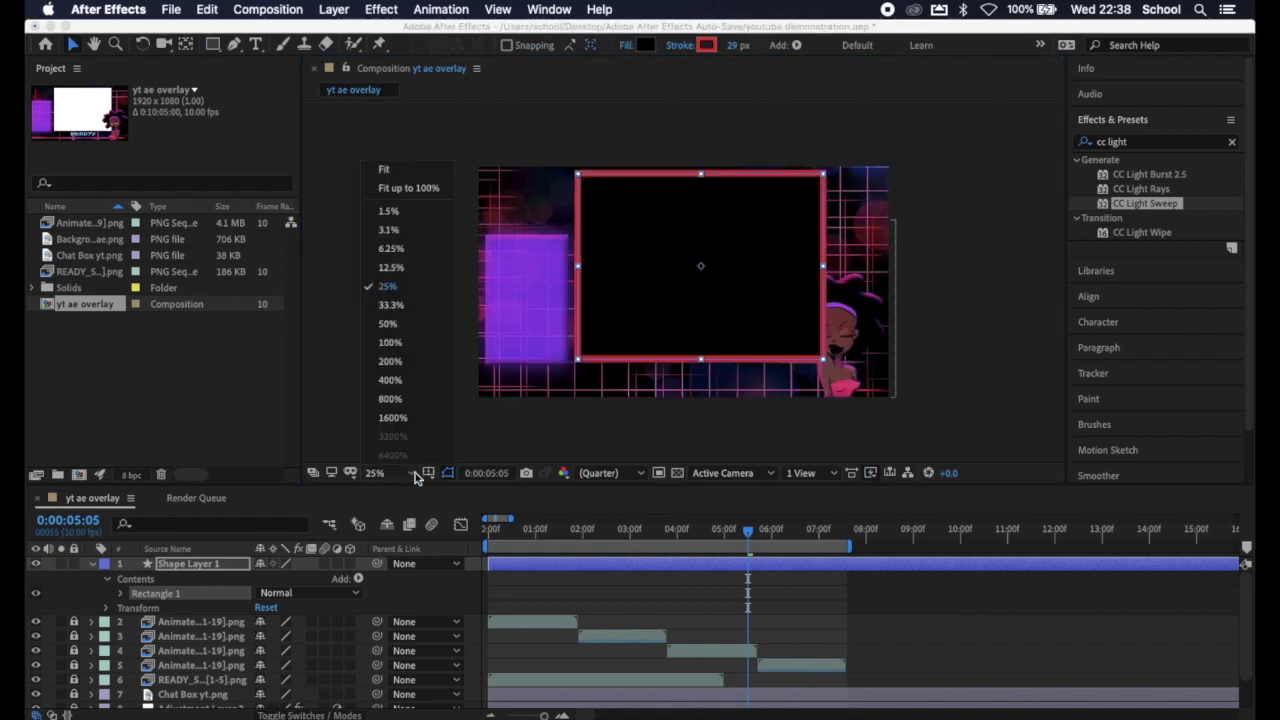
left_click(400, 193)
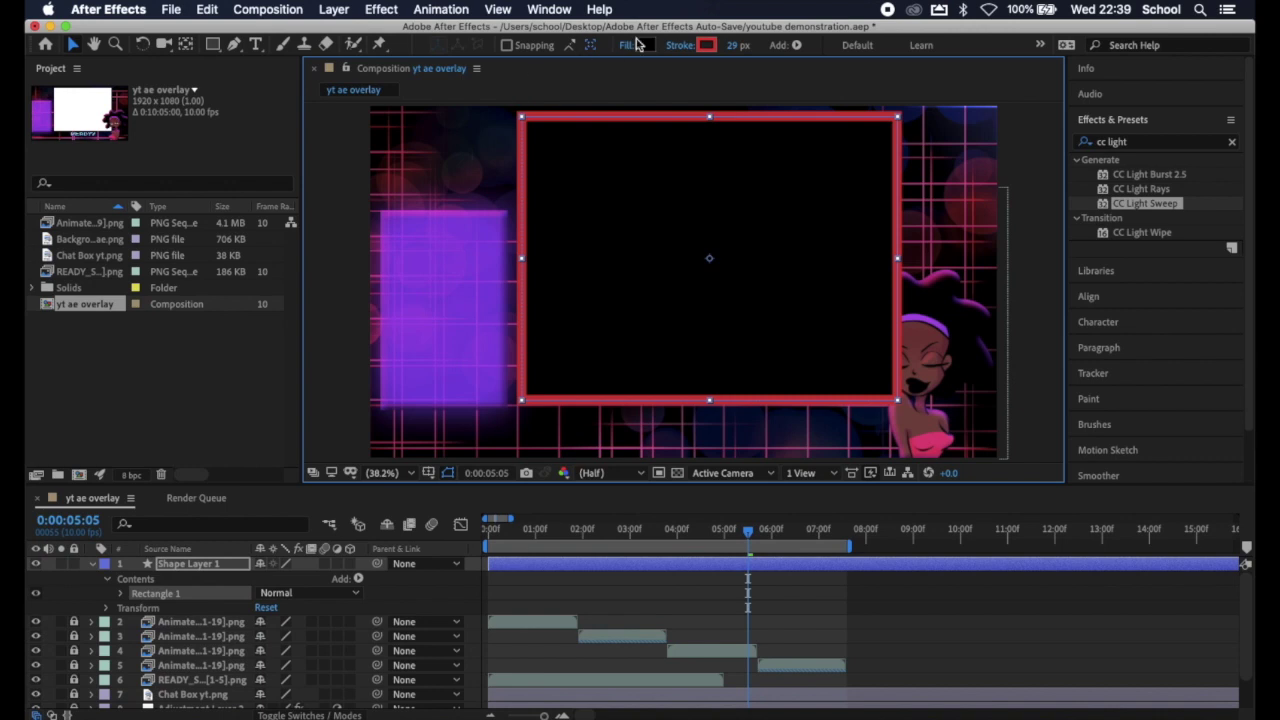
left_click(705, 45)
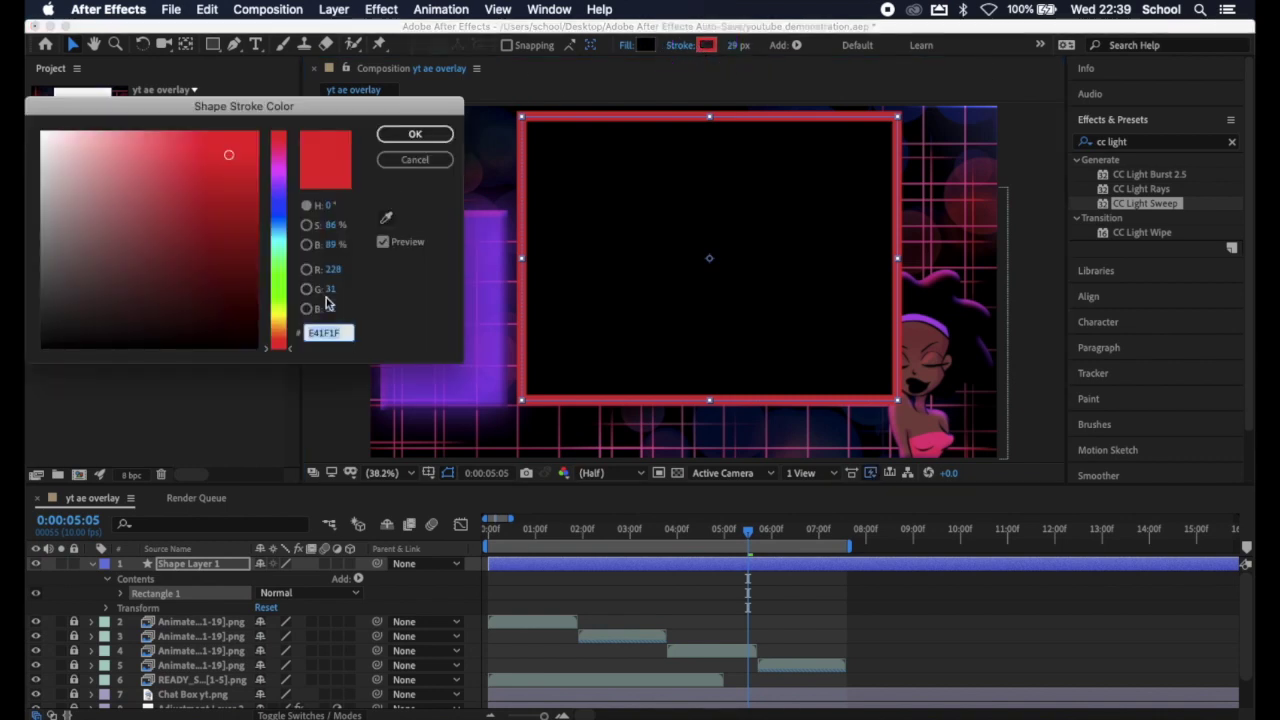
type("FF")
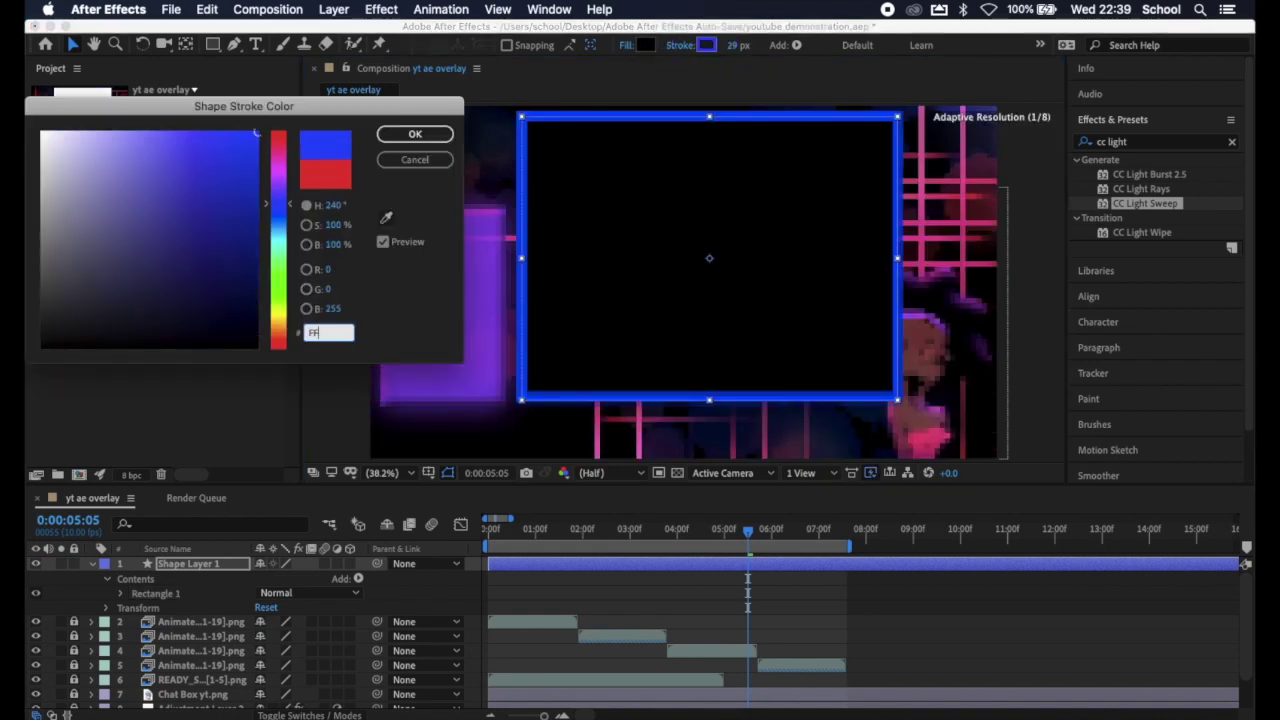
type("4FA7")
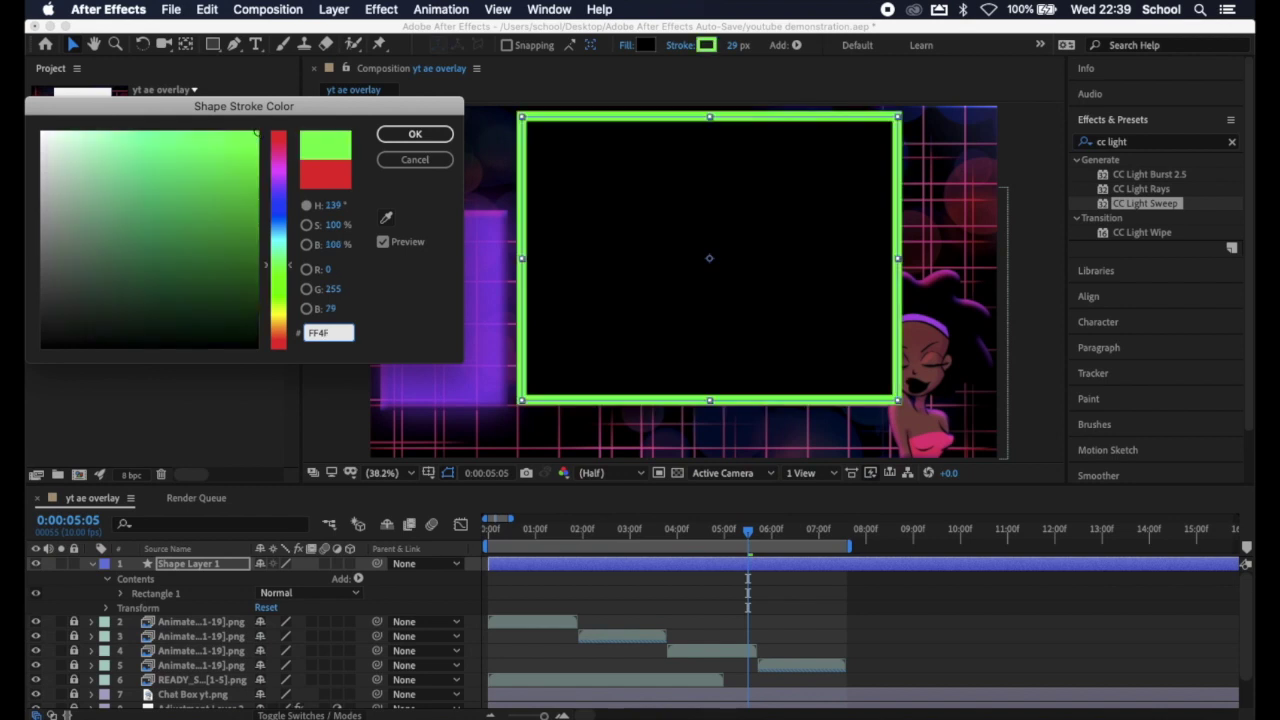
left_click(415, 137)
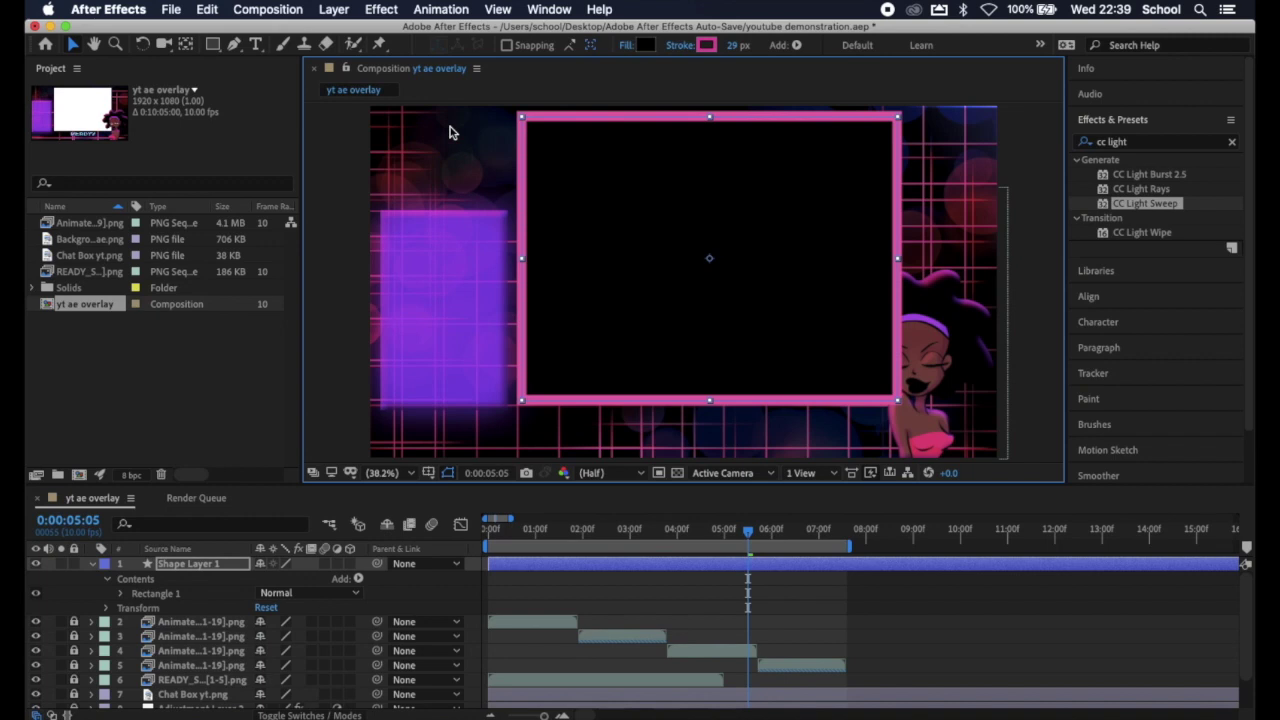
Step: Try stroke widths of 2 px and 4 px on the rectangle's outline
left_click(736, 48)
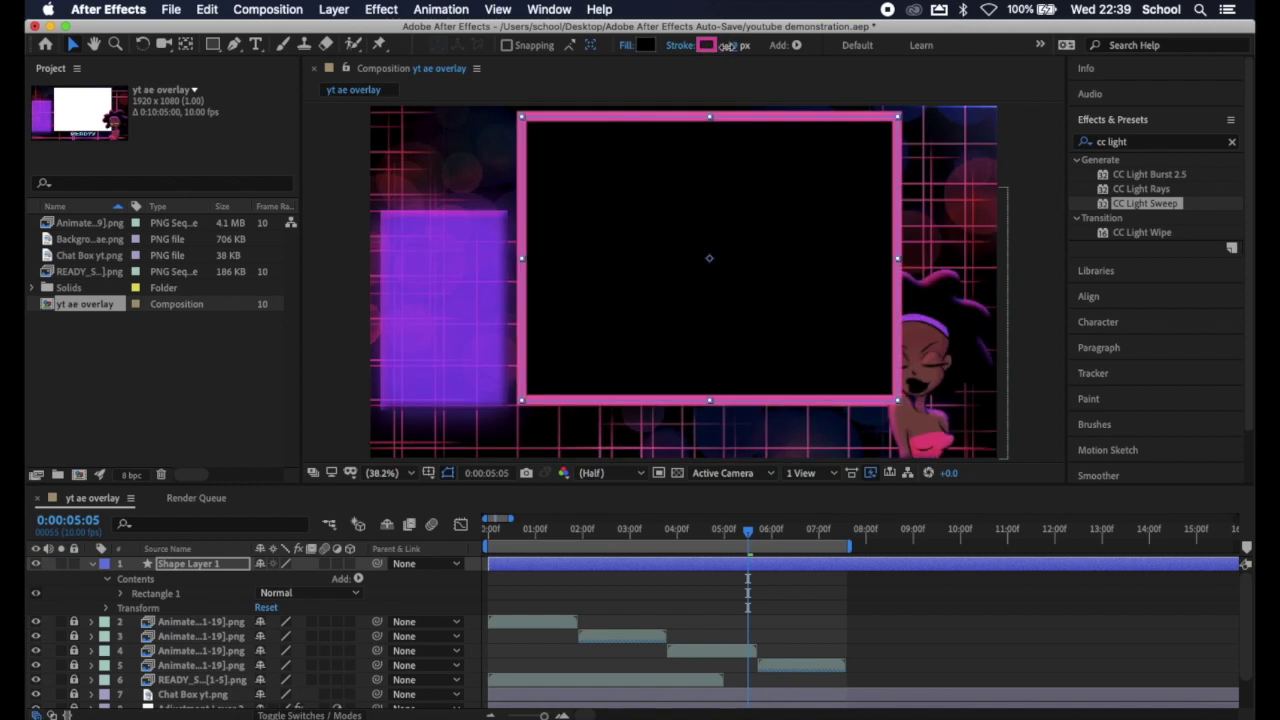
left_click_drag(727, 47, 733, 48)
left_click(734, 50)
type("2")
key("Return")
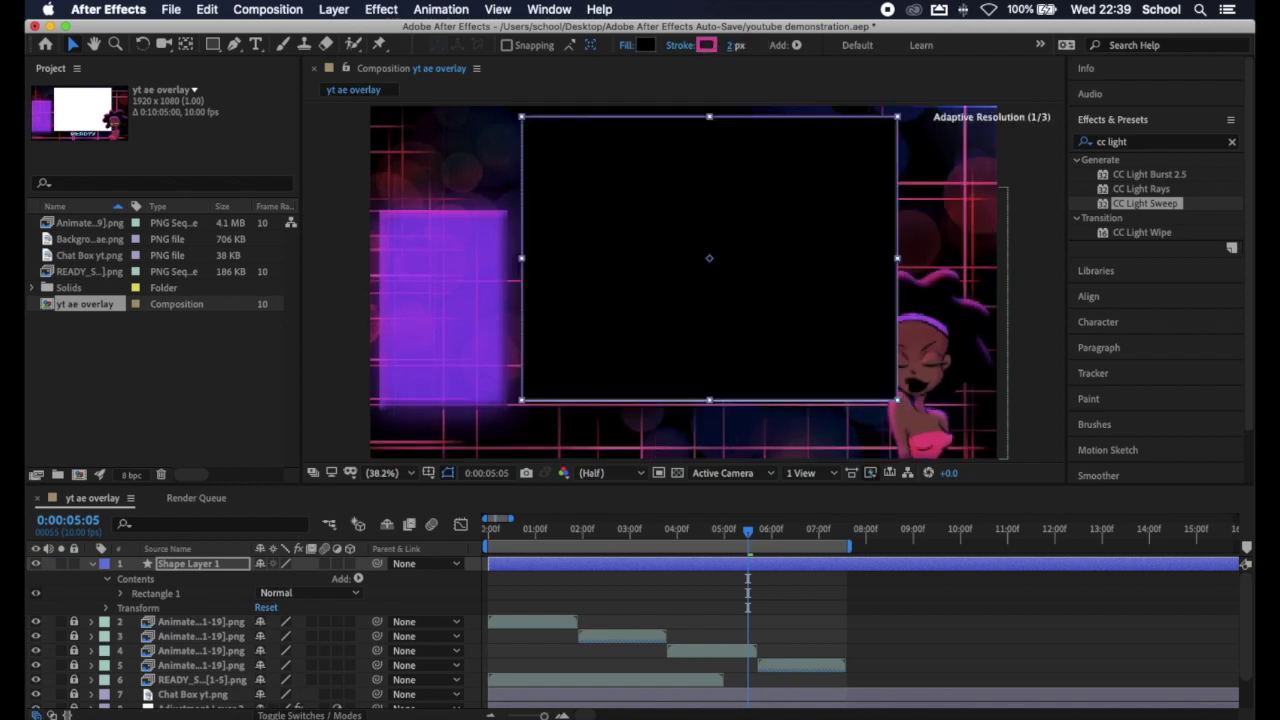
left_click(733, 48)
type("4")
key("Return")
left_click(351, 346)
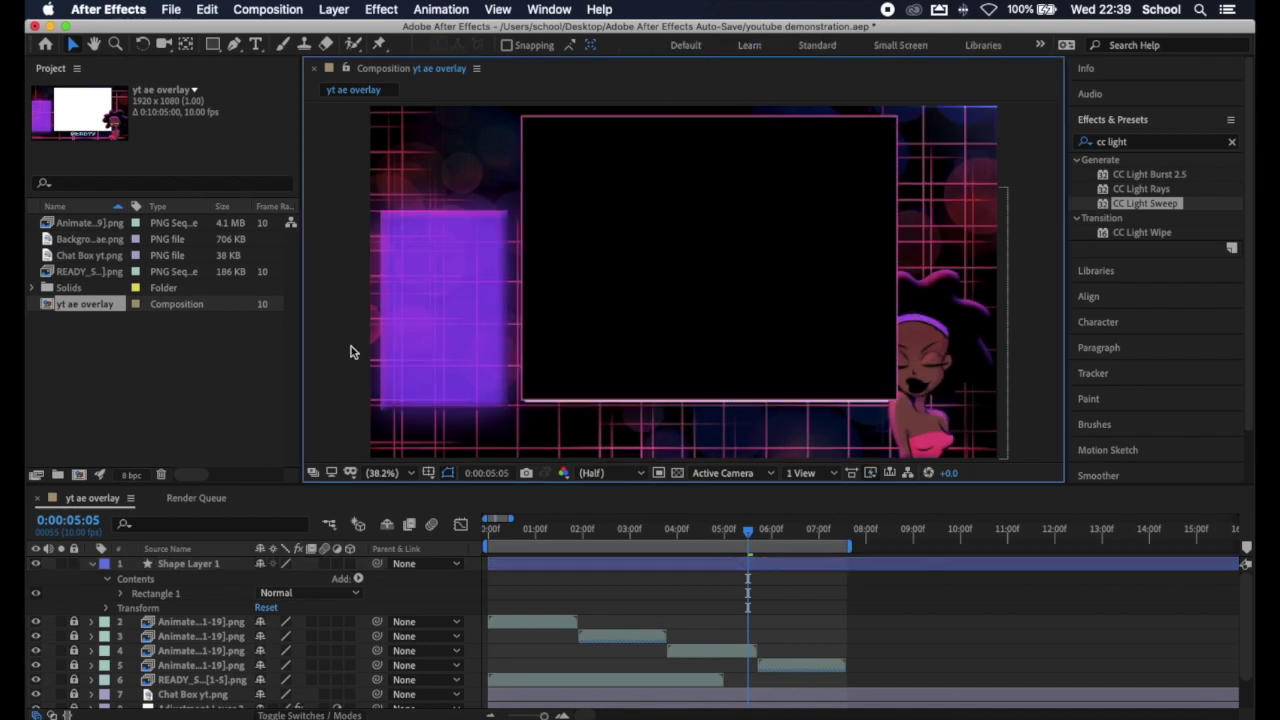
Step: Shift the rectangle slightly lower over the white screen area and increase its stroke width to 12 px
left_click(660, 318)
left_click(733, 47)
type("6")
key("Return")
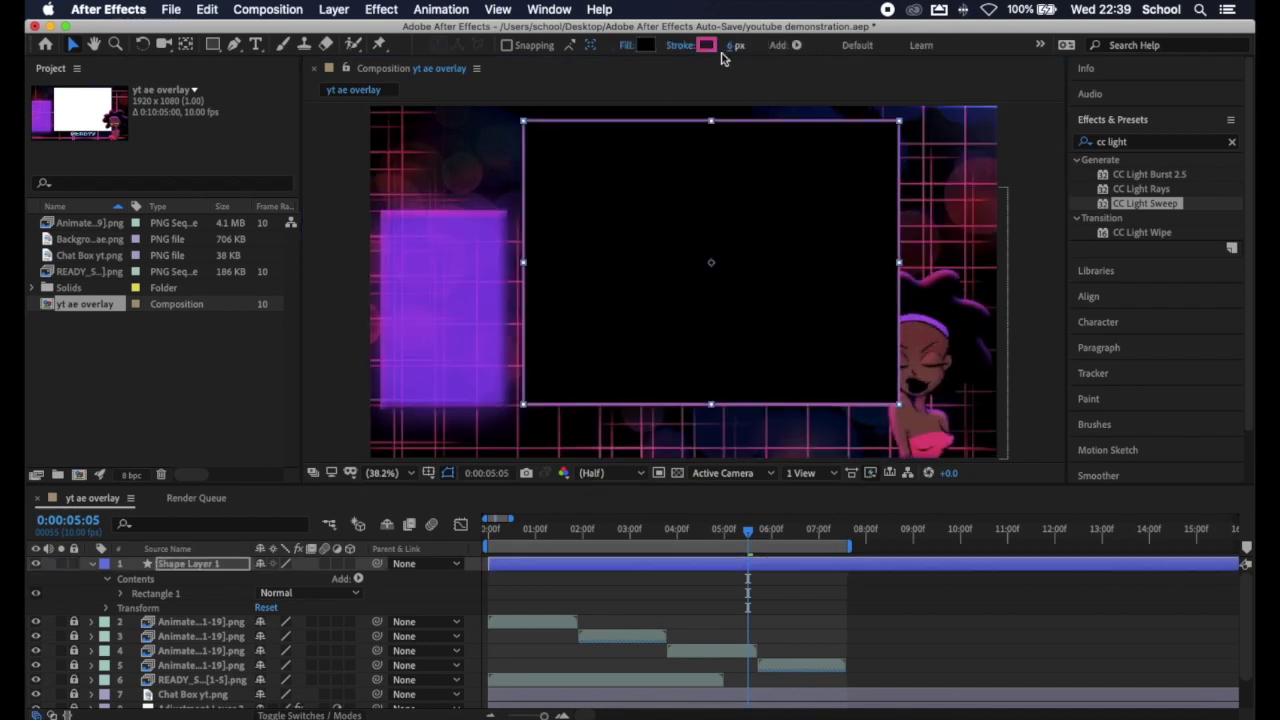
left_click(107, 580)
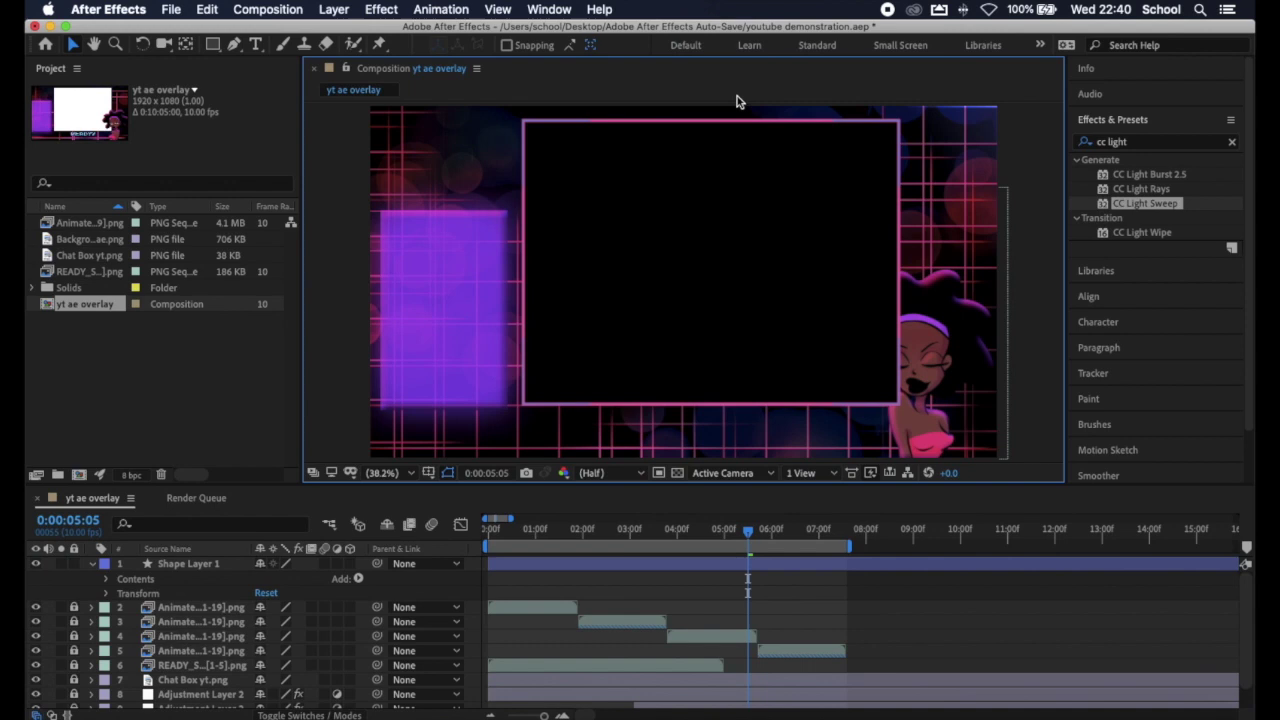
left_click(731, 45)
left_click(354, 318)
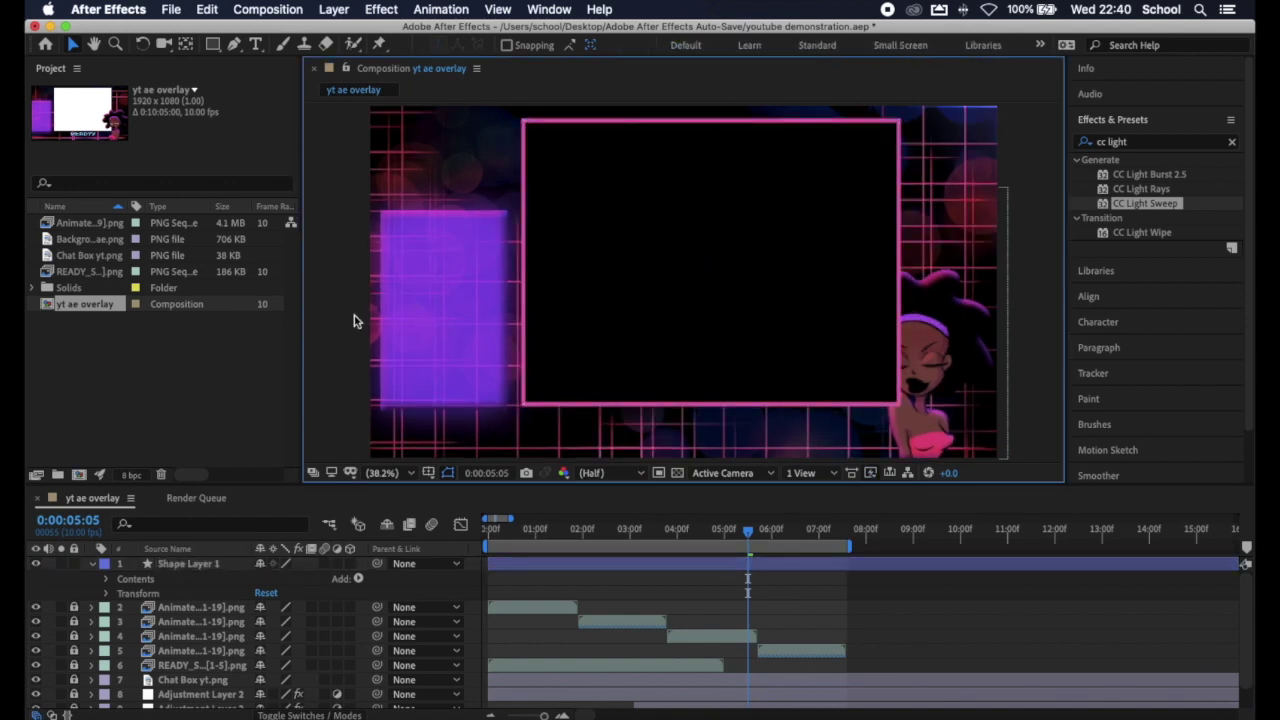
Step: Delete Fill 1 from Rectangle 1 and adjust the rectangle's upper and lower edges to fit the white screen area
left_click(98, 565)
left_click(93, 566)
left_click(93, 566)
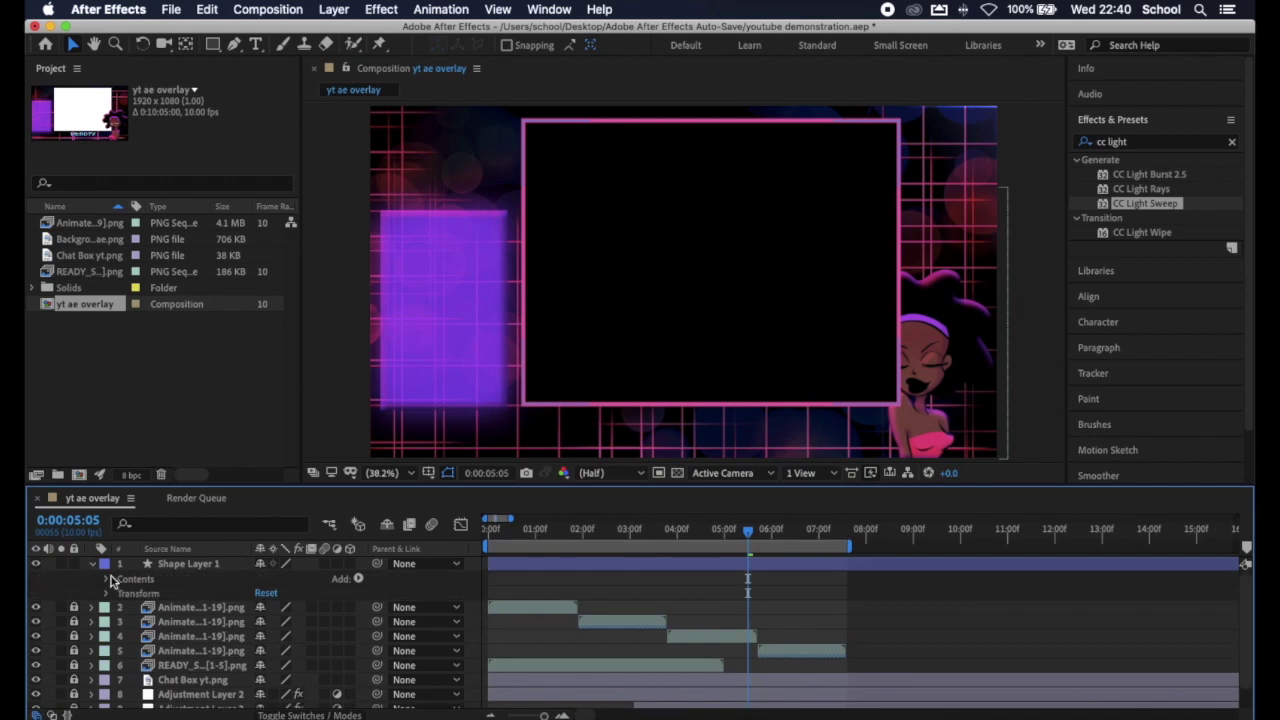
left_click(108, 581)
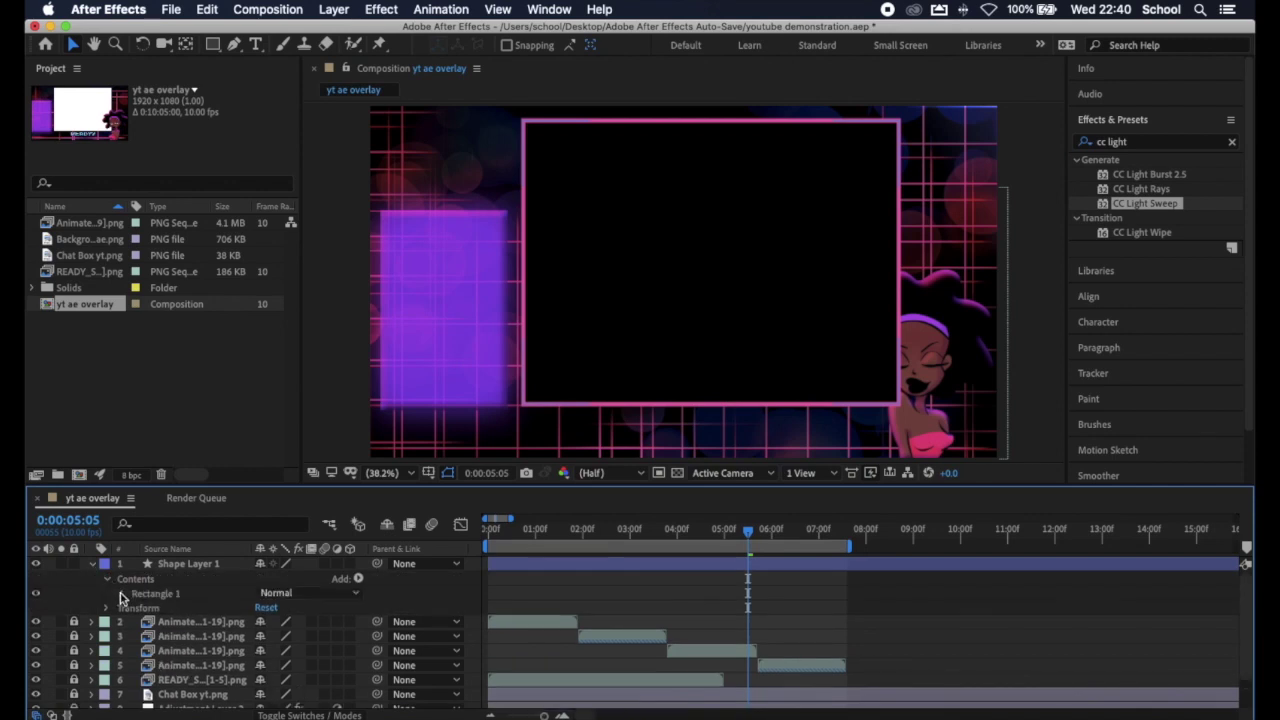
left_click(121, 595)
left_click(172, 637)
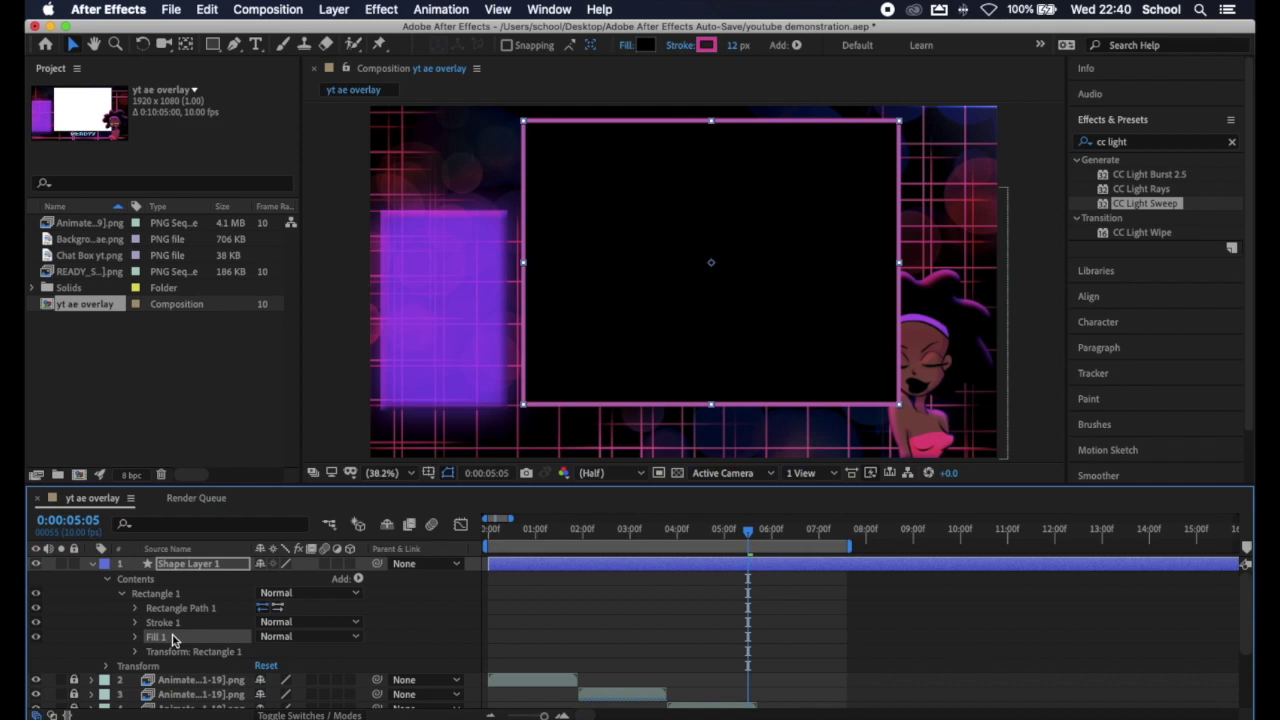
key("Delete")
left_click_drag(728, 122, 727, 124)
left_click_drag(712, 405, 713, 402)
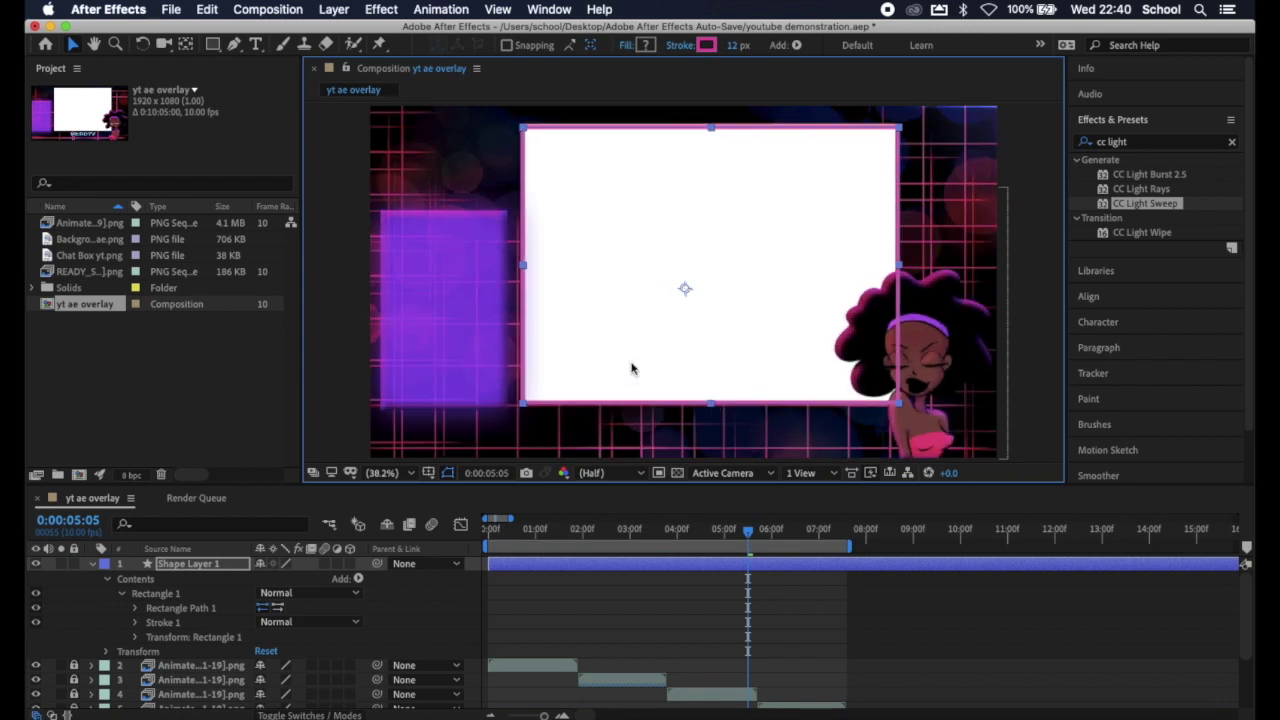
Step: Add Trim Paths to Shape Layer 1, reveal its properties and move the playhead to 0:00:00:00
left_click(359, 582)
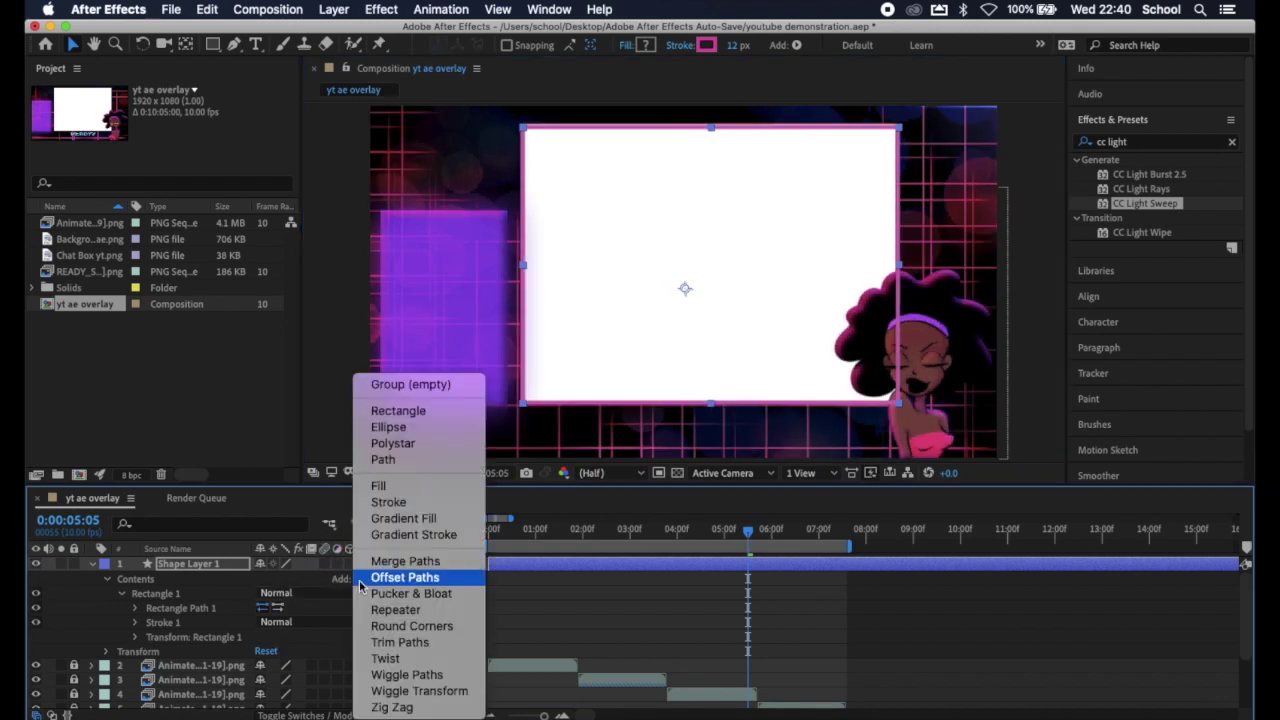
left_click(403, 642)
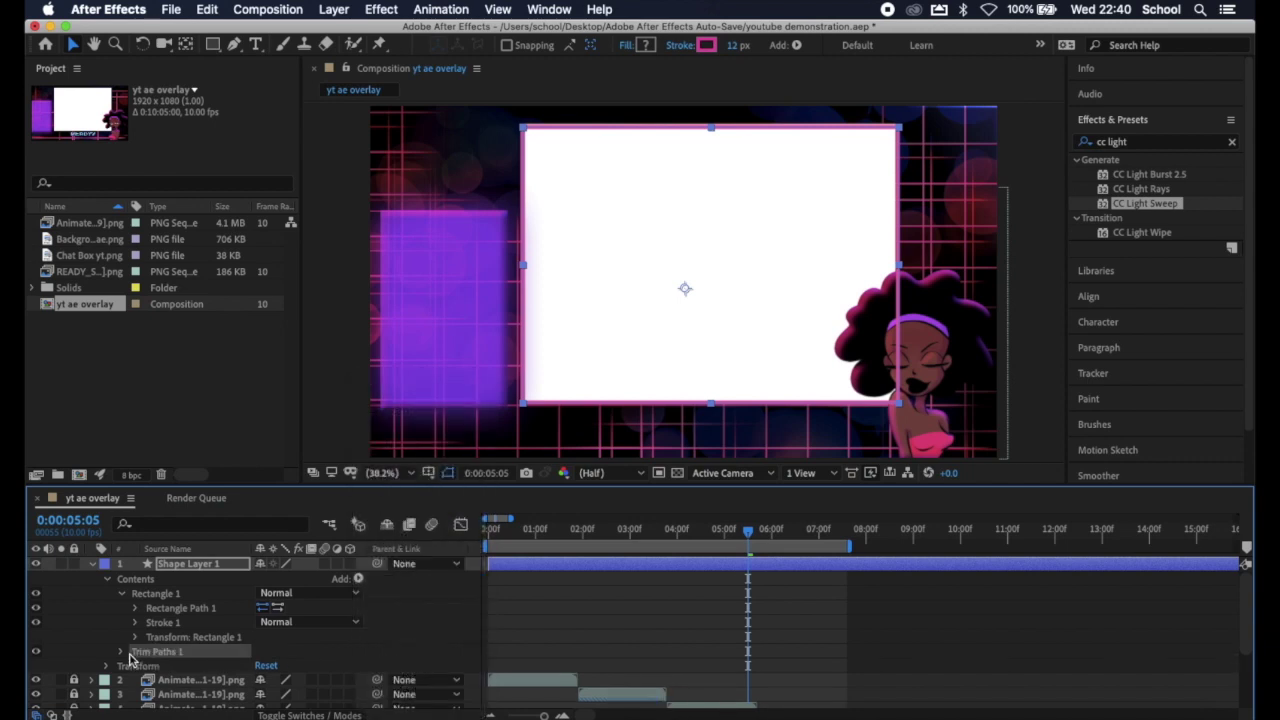
left_click(122, 651)
scroll(234, 626, "down", 2)
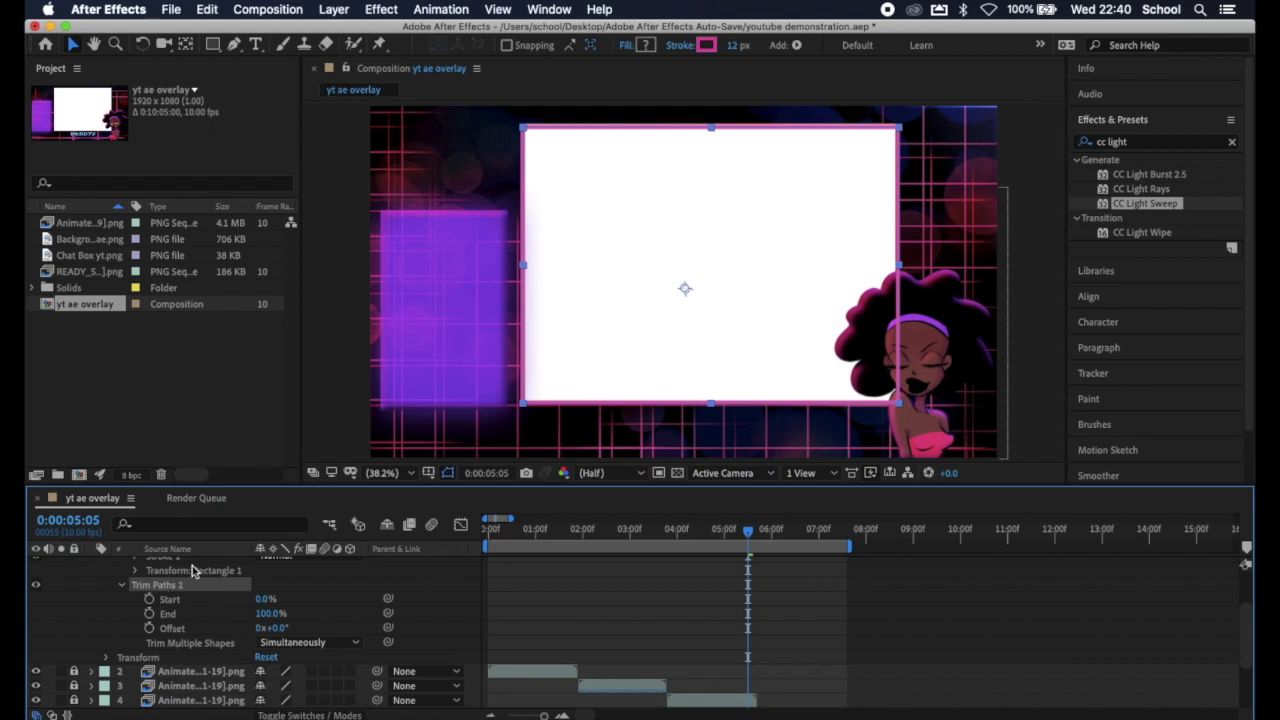
left_click_drag(763, 540, 487, 538)
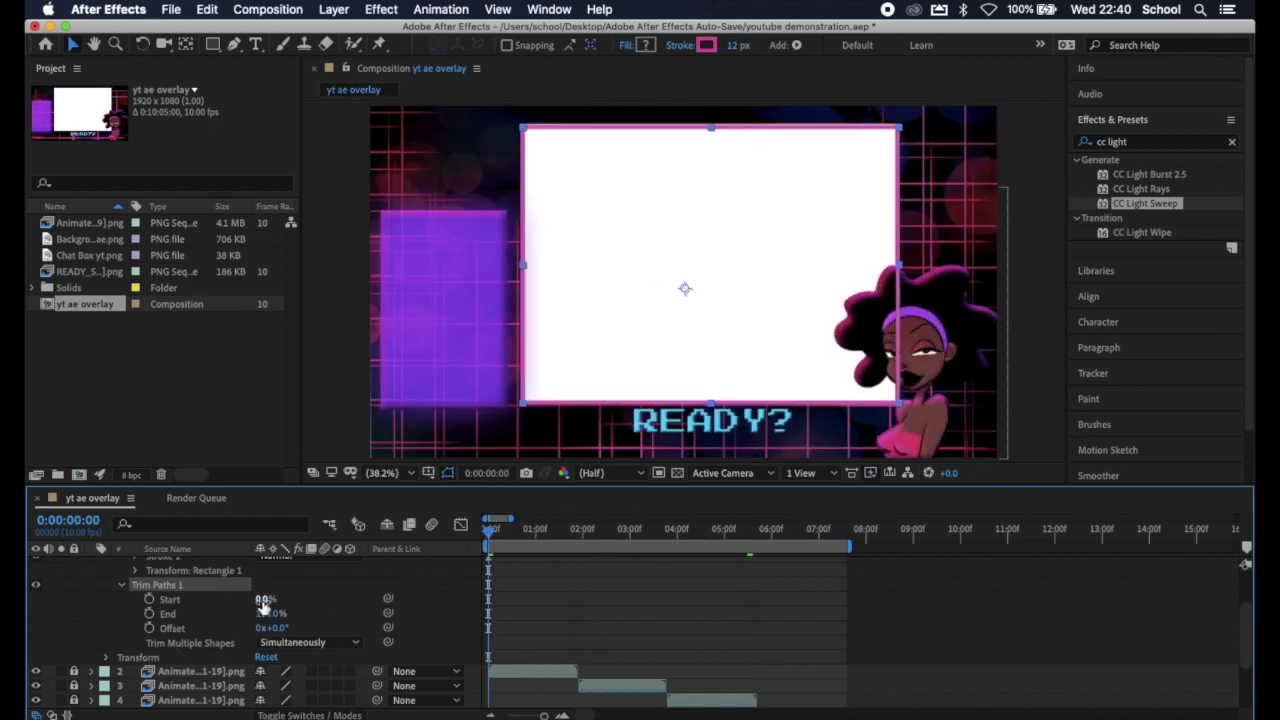
Step: Try Trim Paths Start values of 72%, 2% and 32% to see how the outline is trimmed
left_click_drag(266, 599, 313, 592)
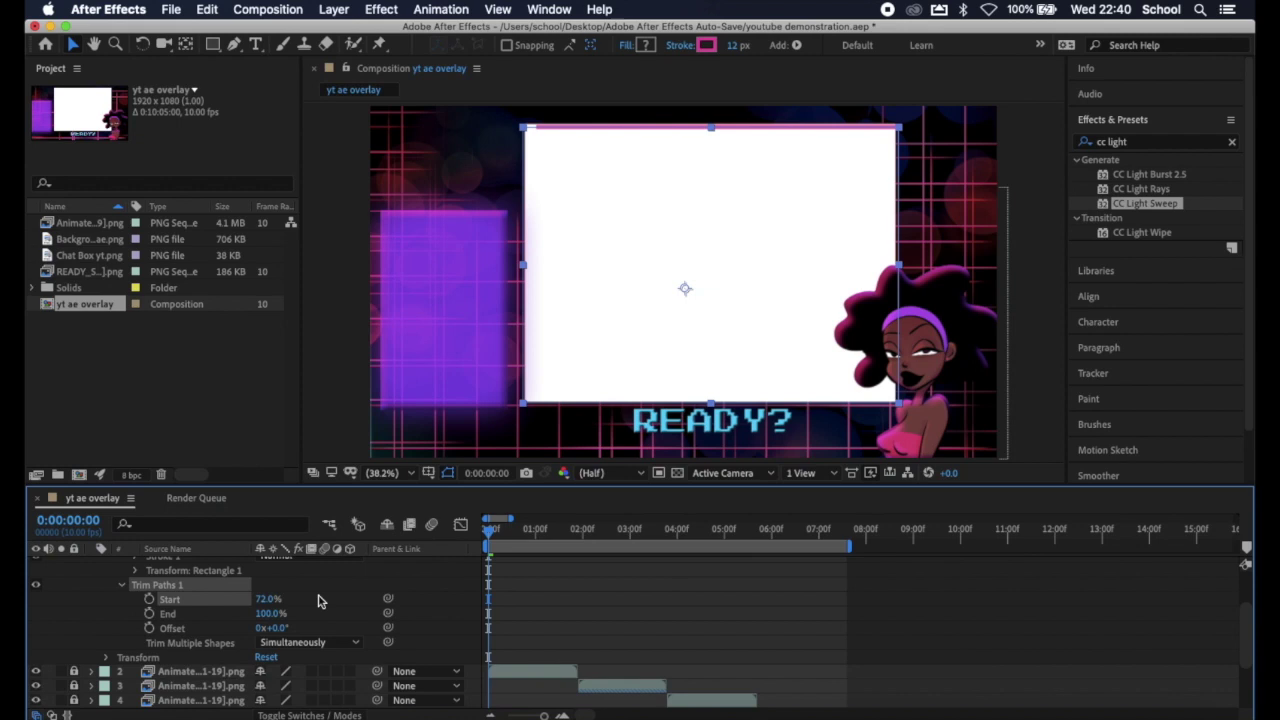
left_click(268, 600)
type("2")
key("Return")
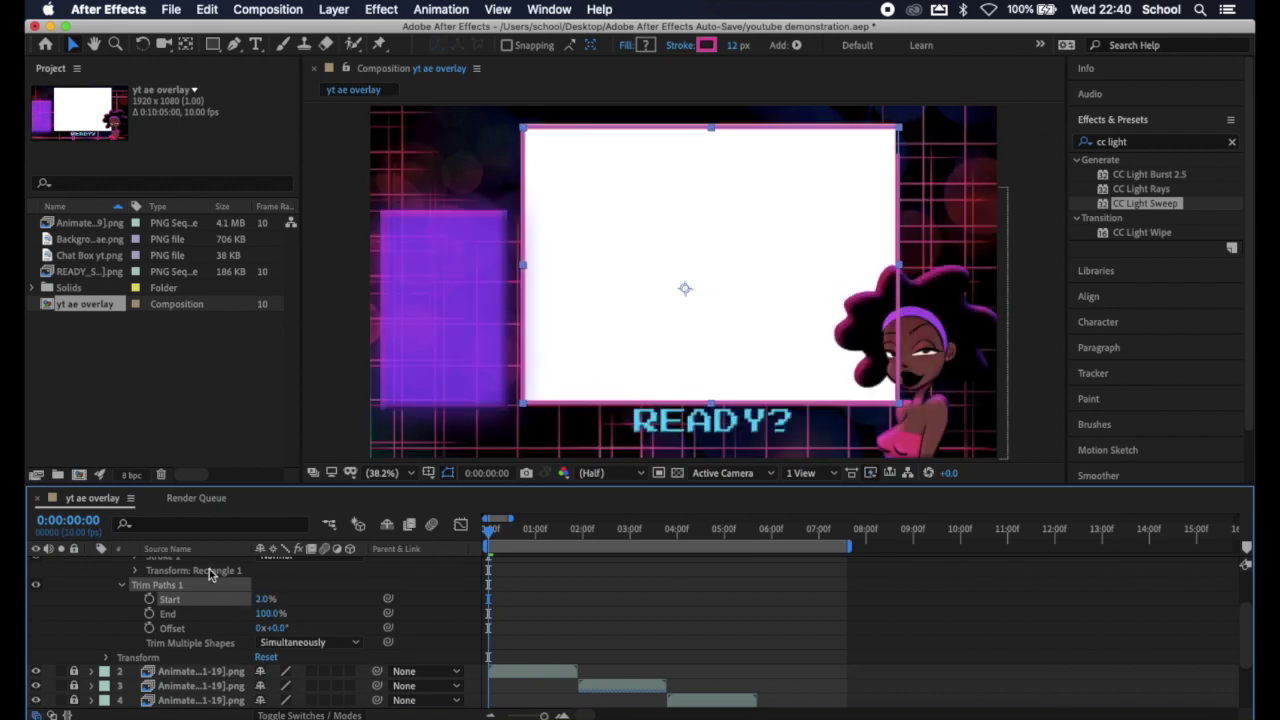
left_click(330, 428)
left_click_drag(264, 599, 290, 600)
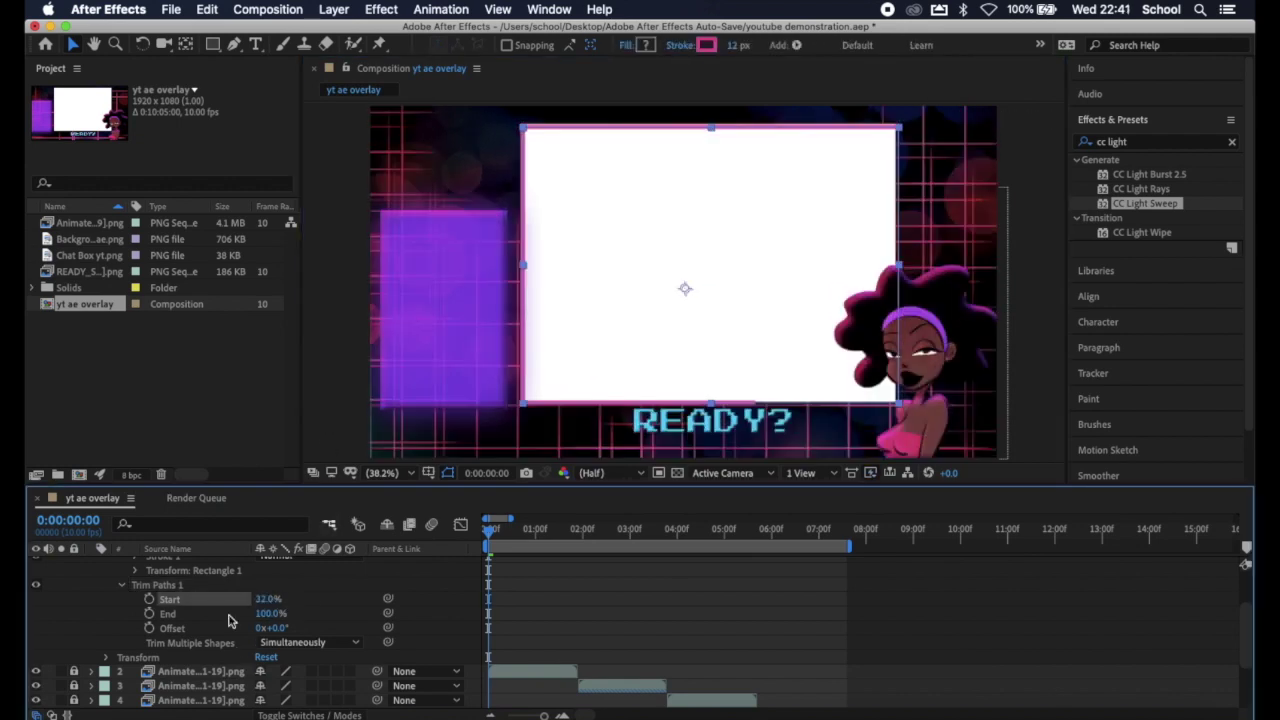
left_click(267, 600)
left_click(312, 606)
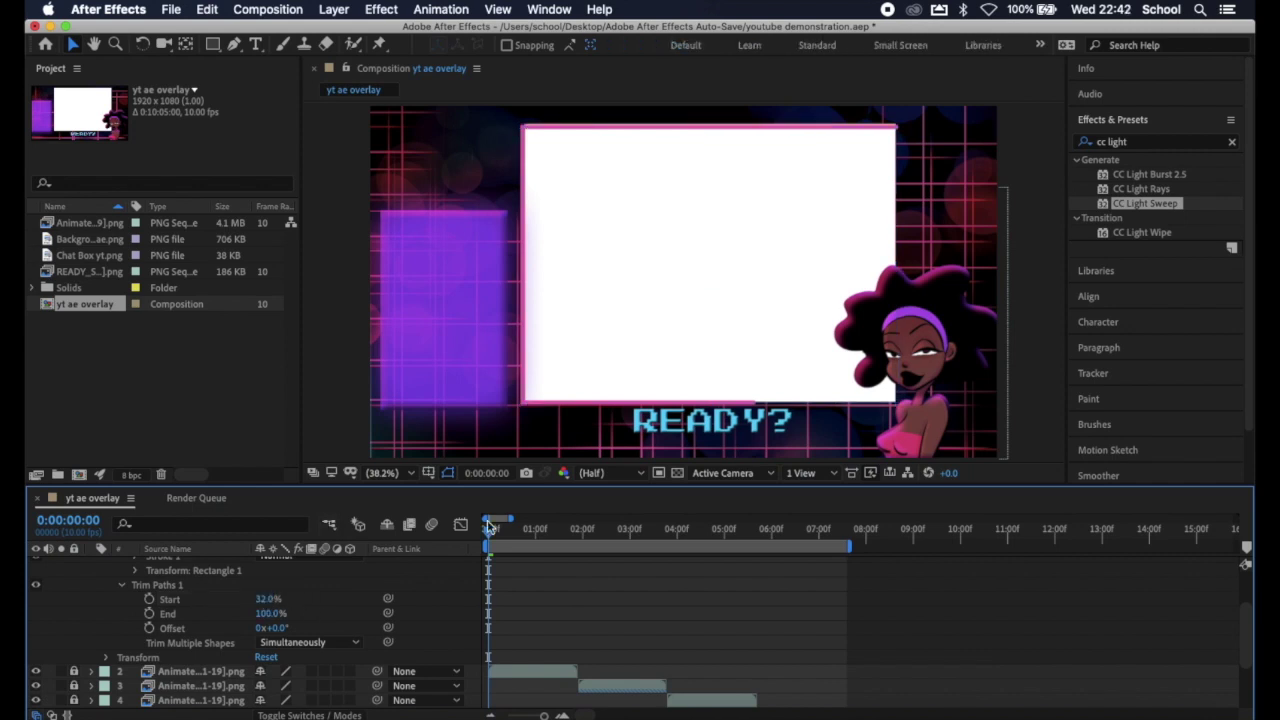
Step: Set a keyframe on the Trim Paths Start property at 0:00:00:00 with a value of 100%
left_click(150, 599)
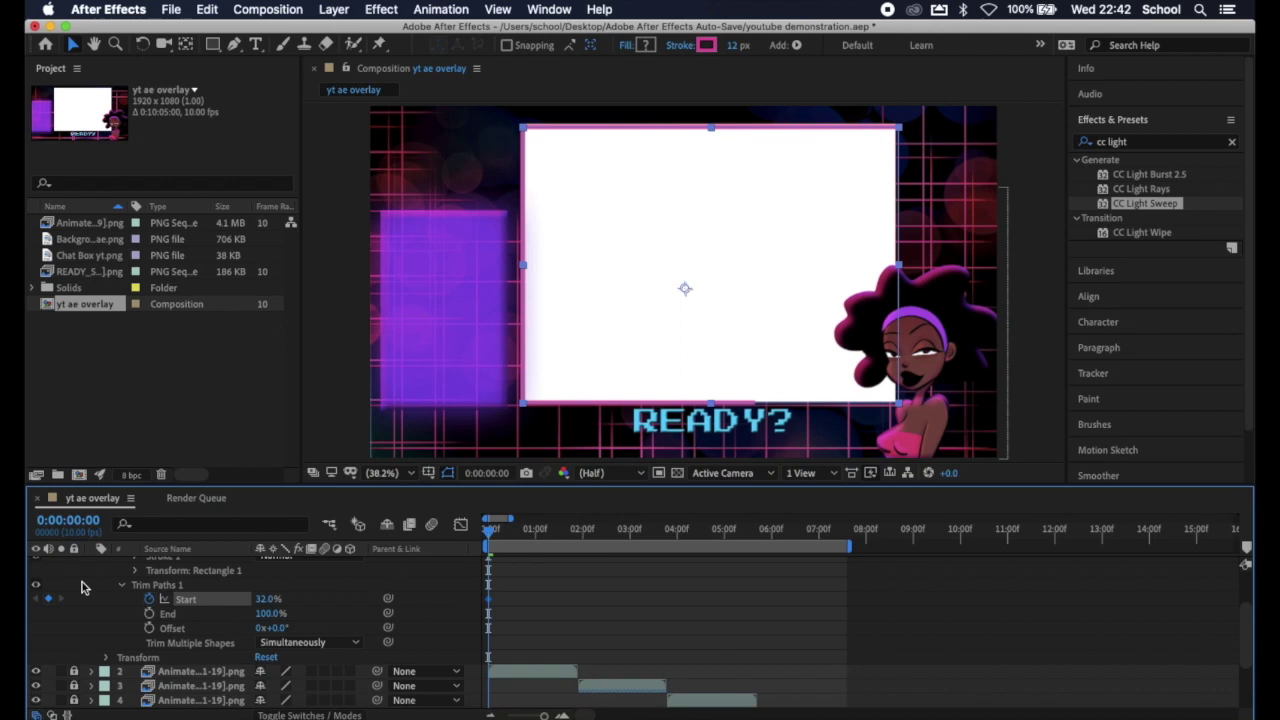
left_click(265, 600)
type("100")
key("Return")
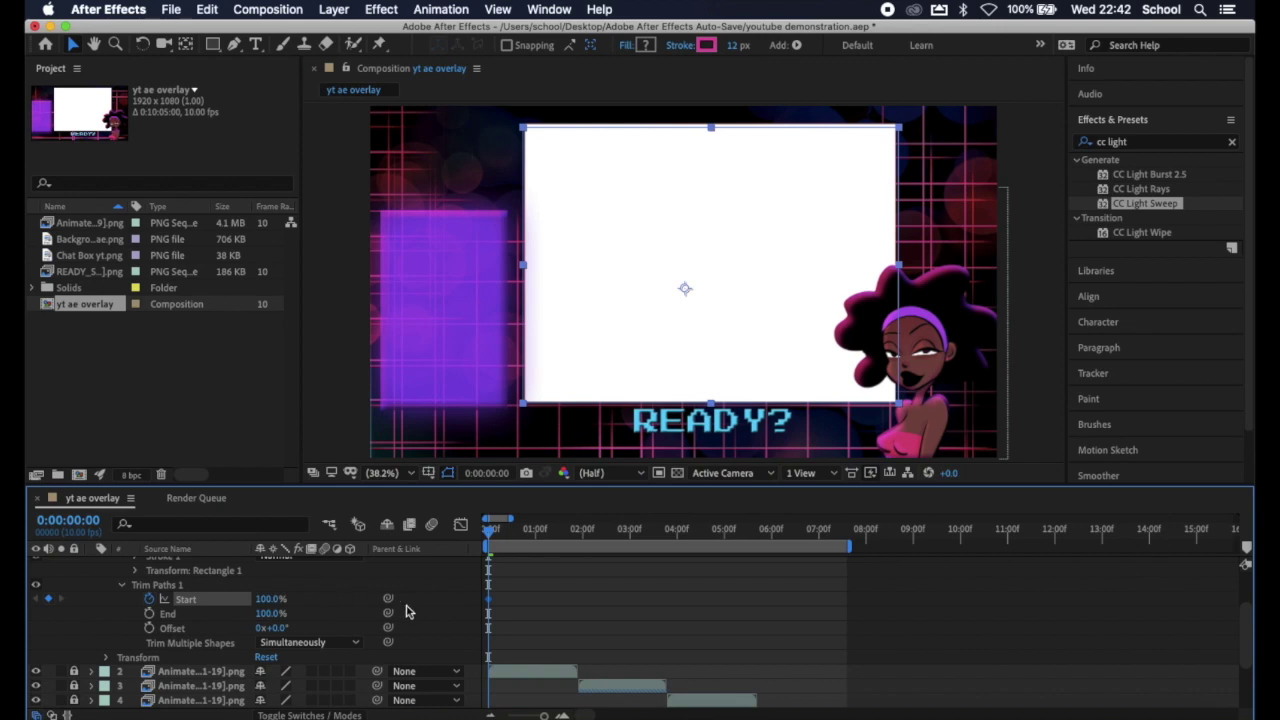
Step: Add a Trim Paths Start keyframe of 0% at 0:00:01:05 and return the playhead to the beginning to preview the animation
left_click_drag(490, 535, 558, 528)
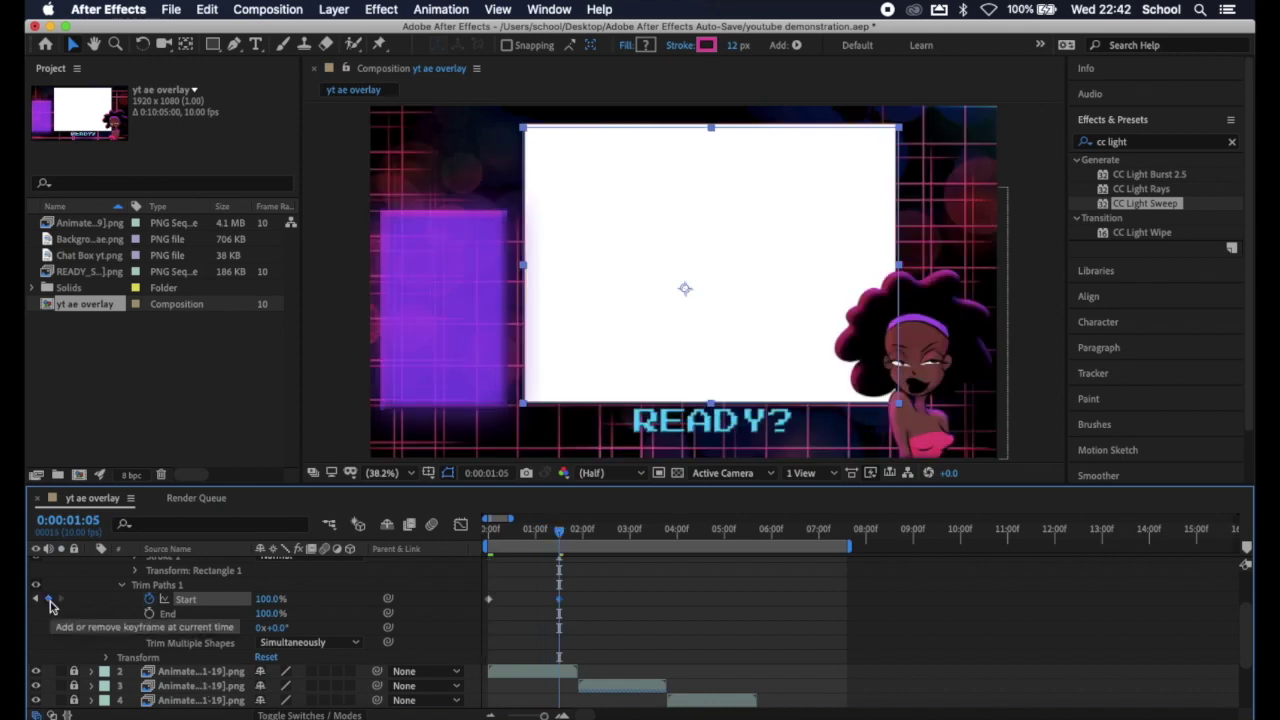
left_click(264, 599)
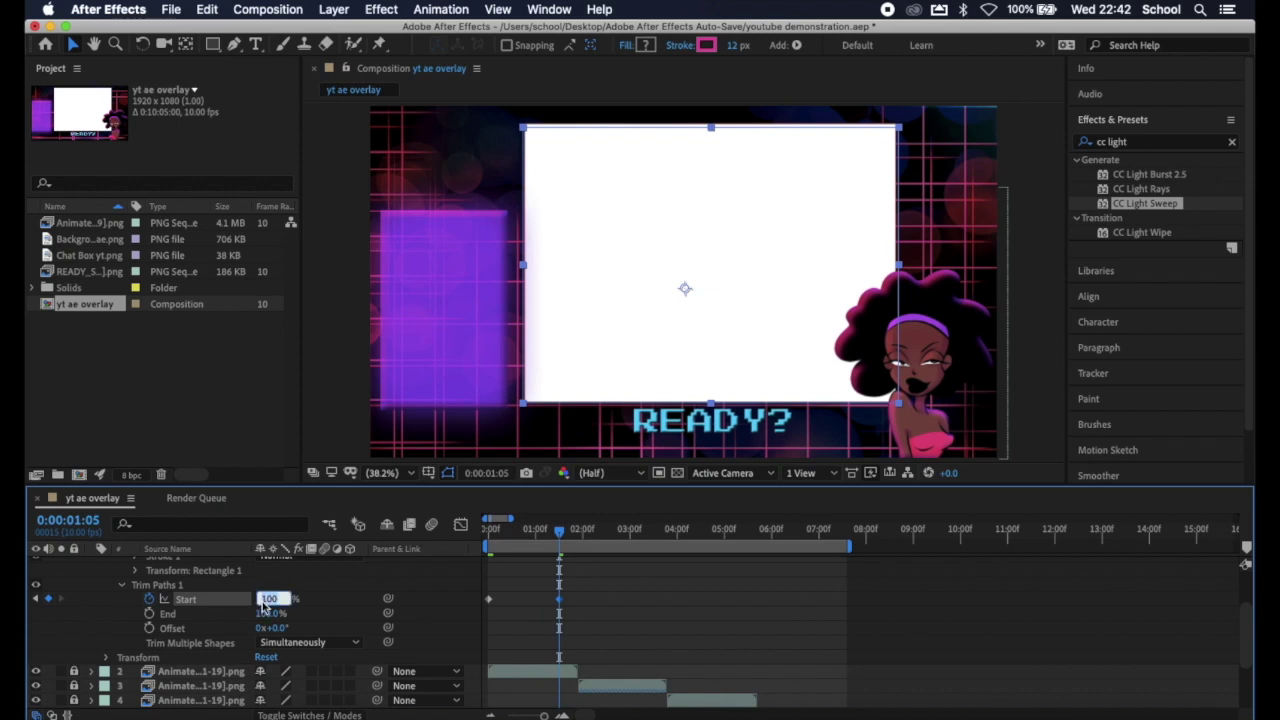
type("0")
key("Return")
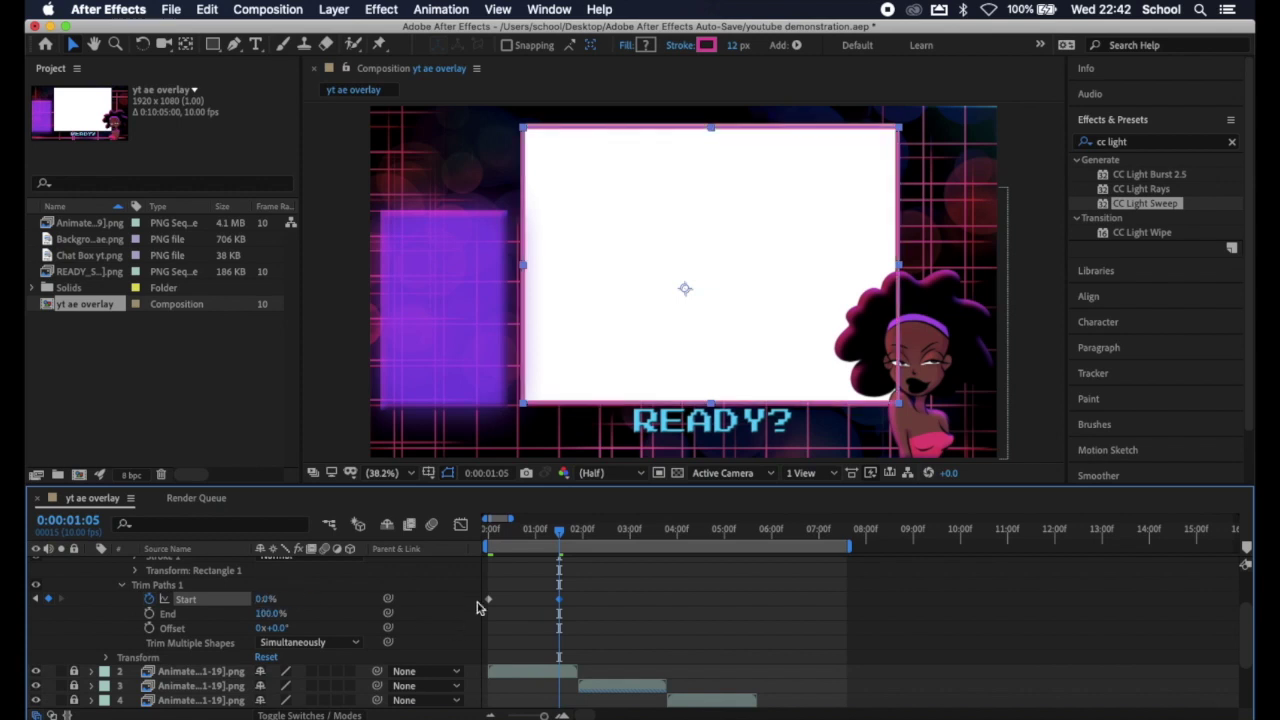
left_click_drag(560, 533, 488, 531)
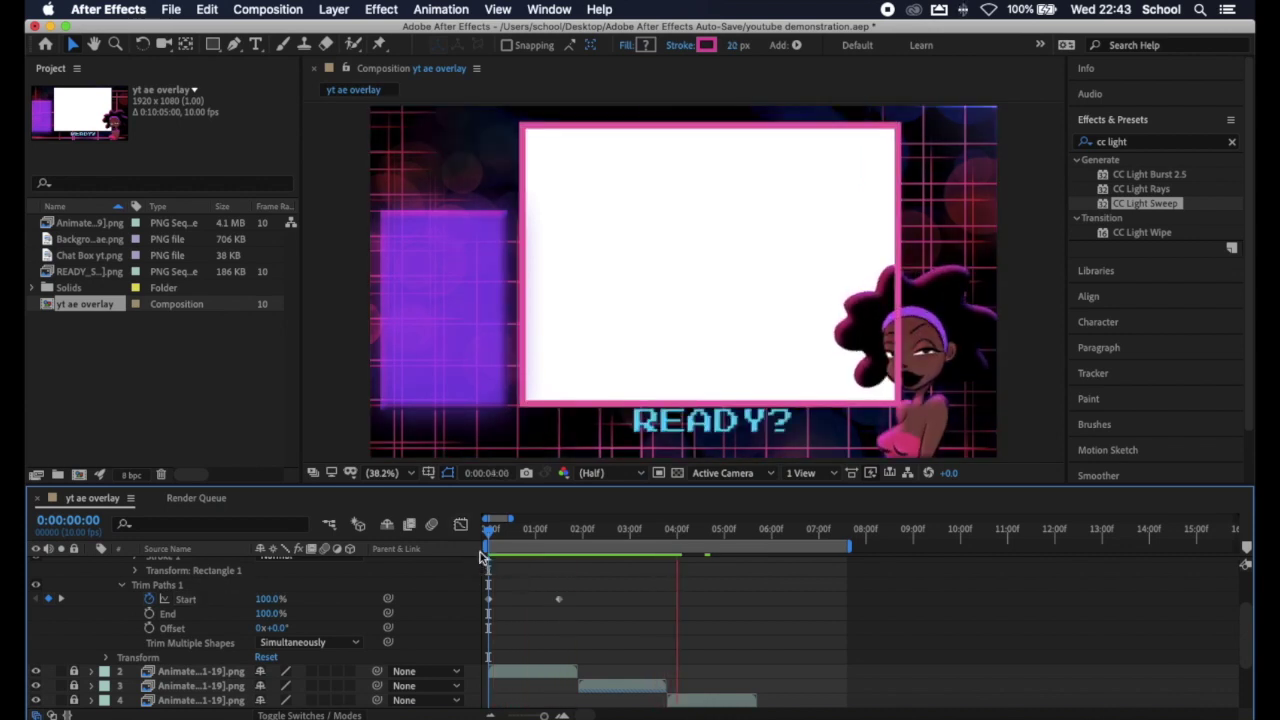
Step: Stop the preview and add a Trim Paths Start keyframe at 0:00:03:00 on Shape Layer 1
key("space")
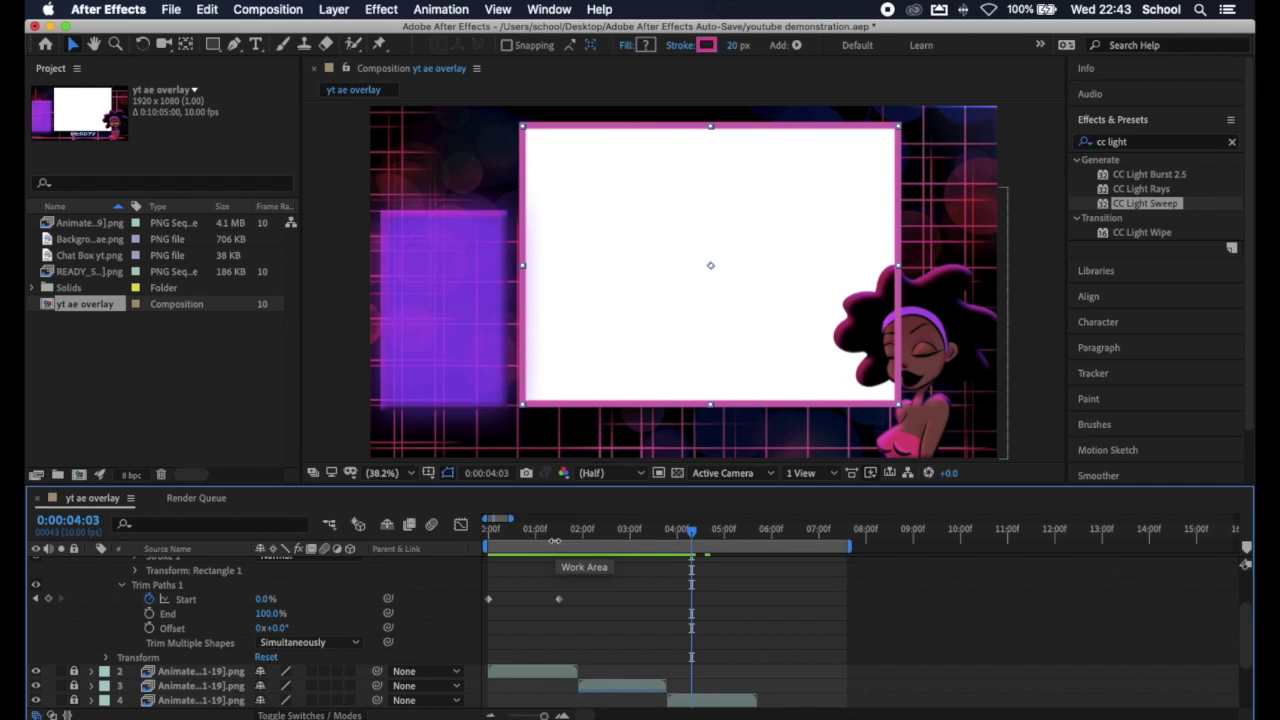
left_click_drag(695, 536, 633, 541)
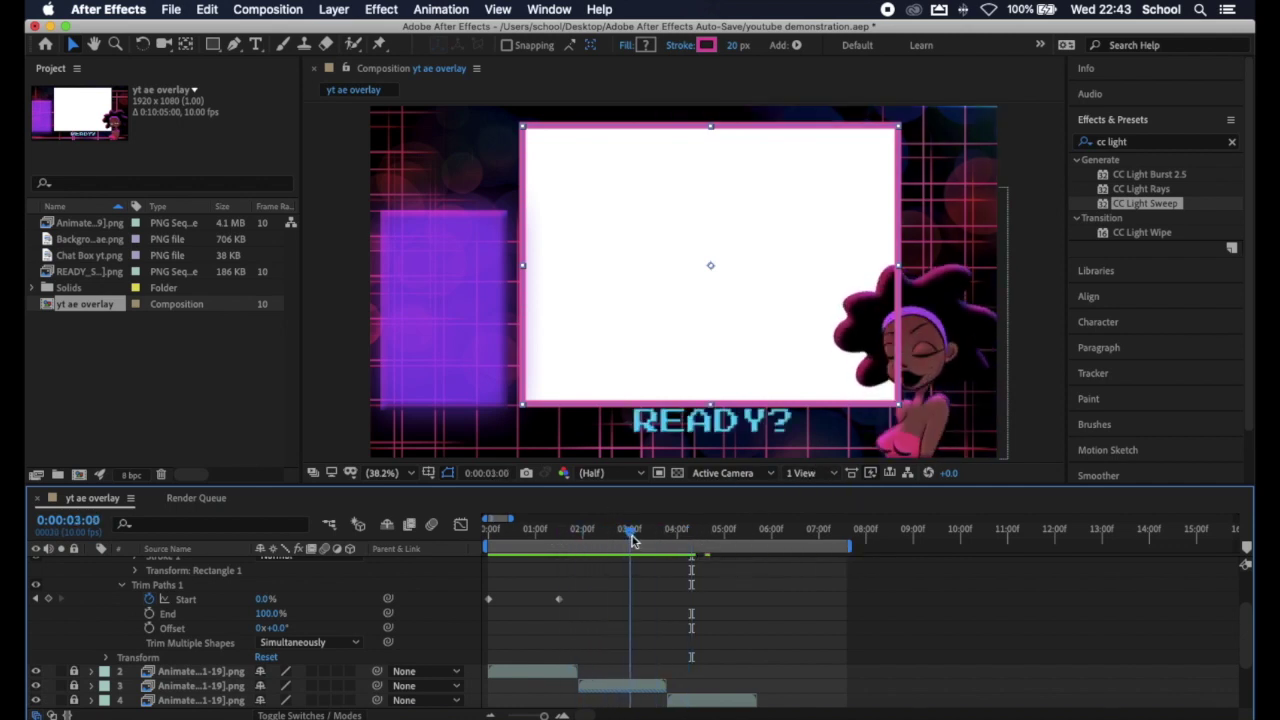
left_click(48, 598)
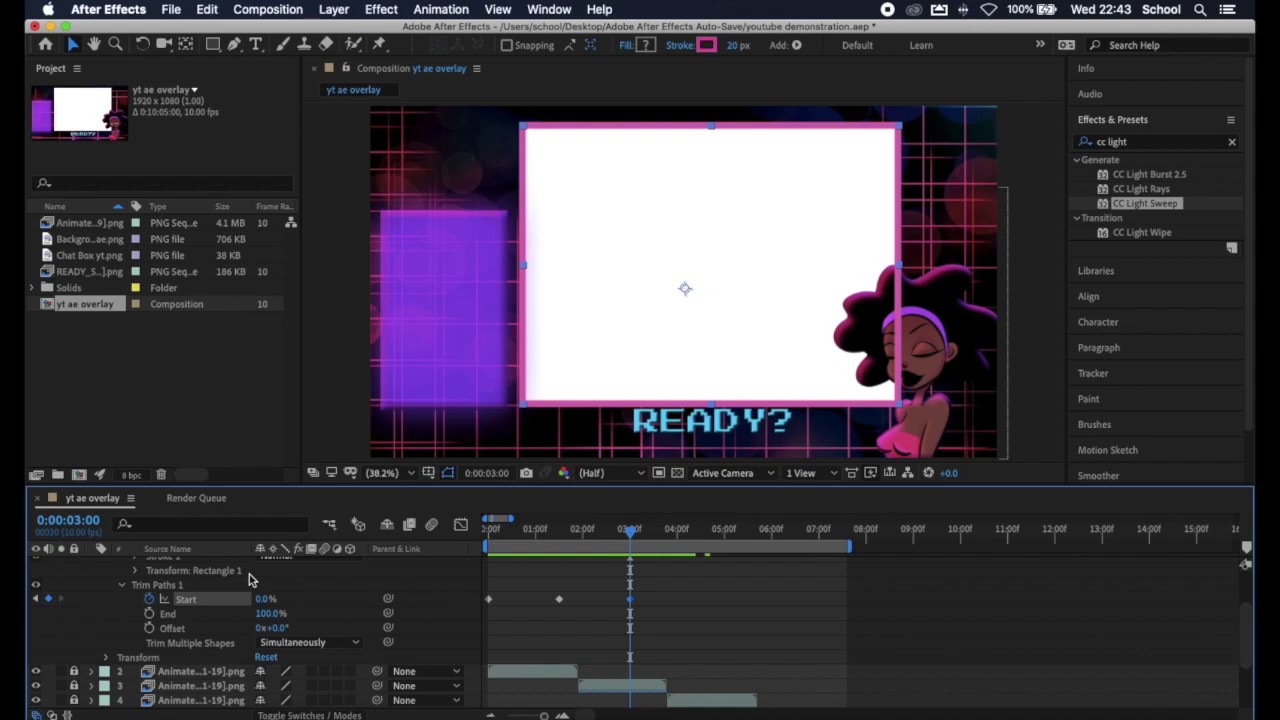
Step: Try a Trim Paths Start value of 100% at 0:00:03:00 and preview the animation from the beginning
left_click(264, 599)
type("100")
key("Return")
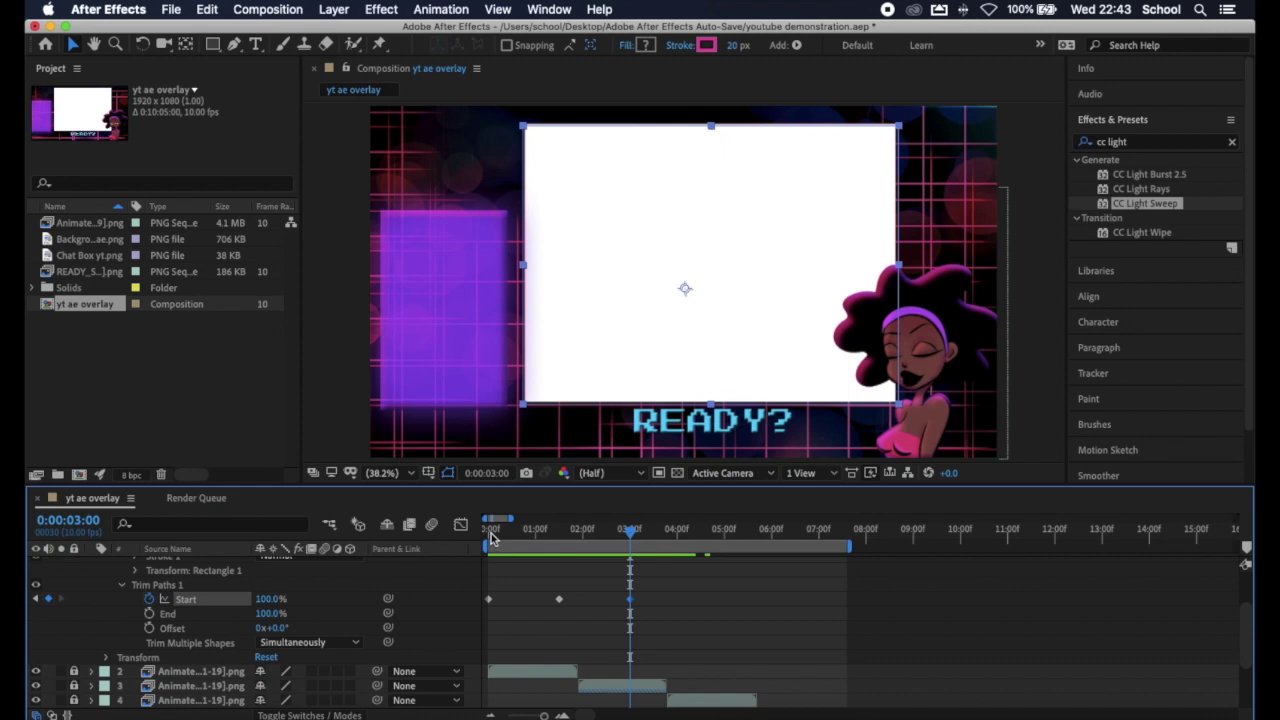
left_click(491, 533)
key("space")
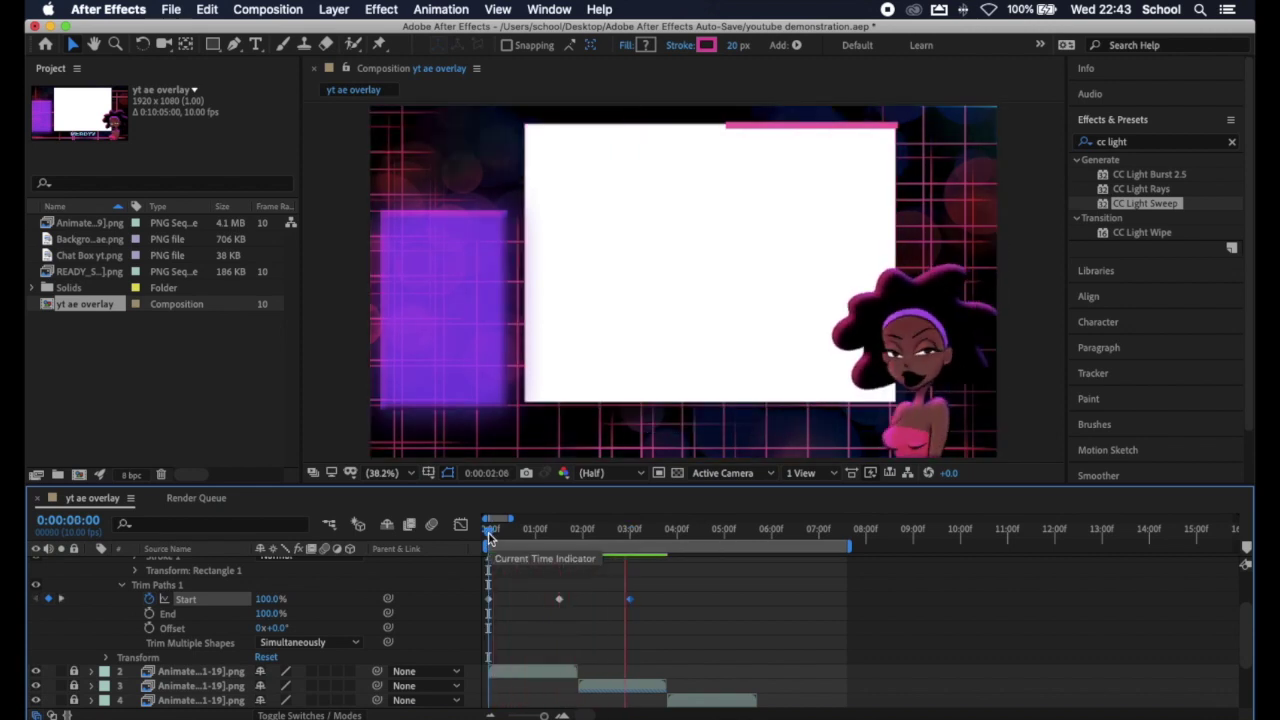
key("space")
Step: Set the Trim Paths Start keyframe at 0:00:03:00 to 0%
left_click(268, 599)
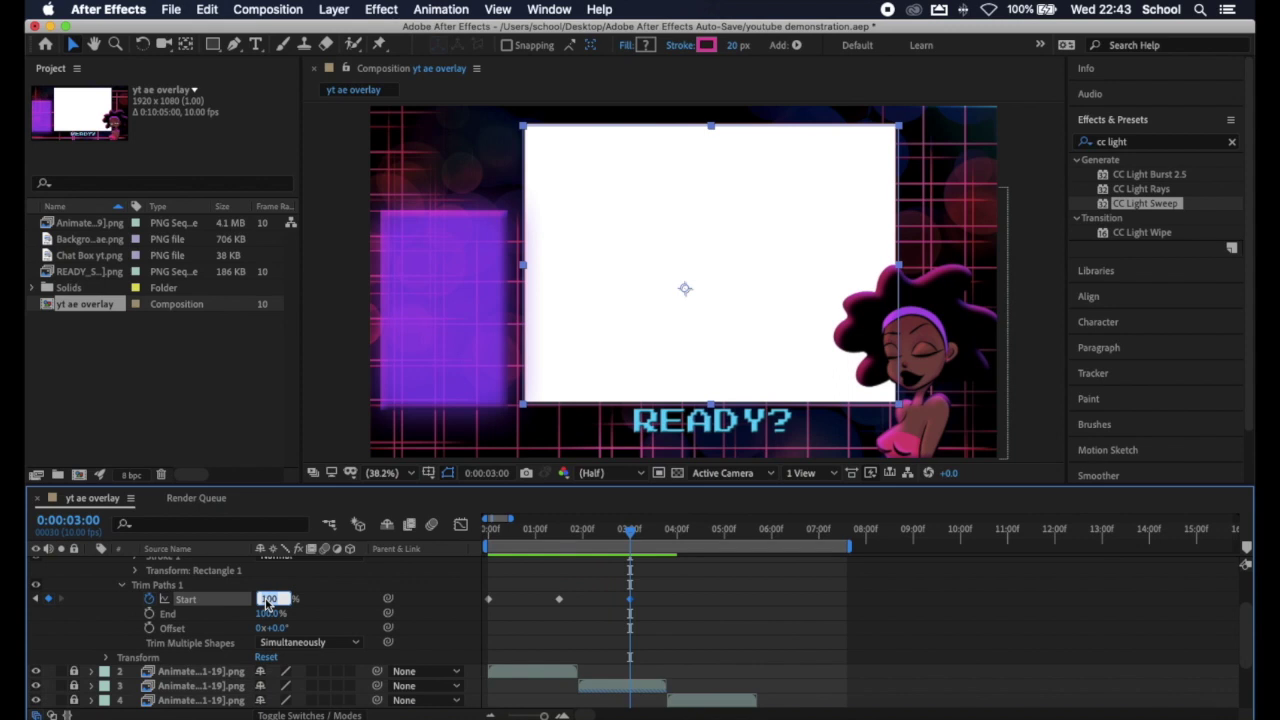
type("0")
key("Return")
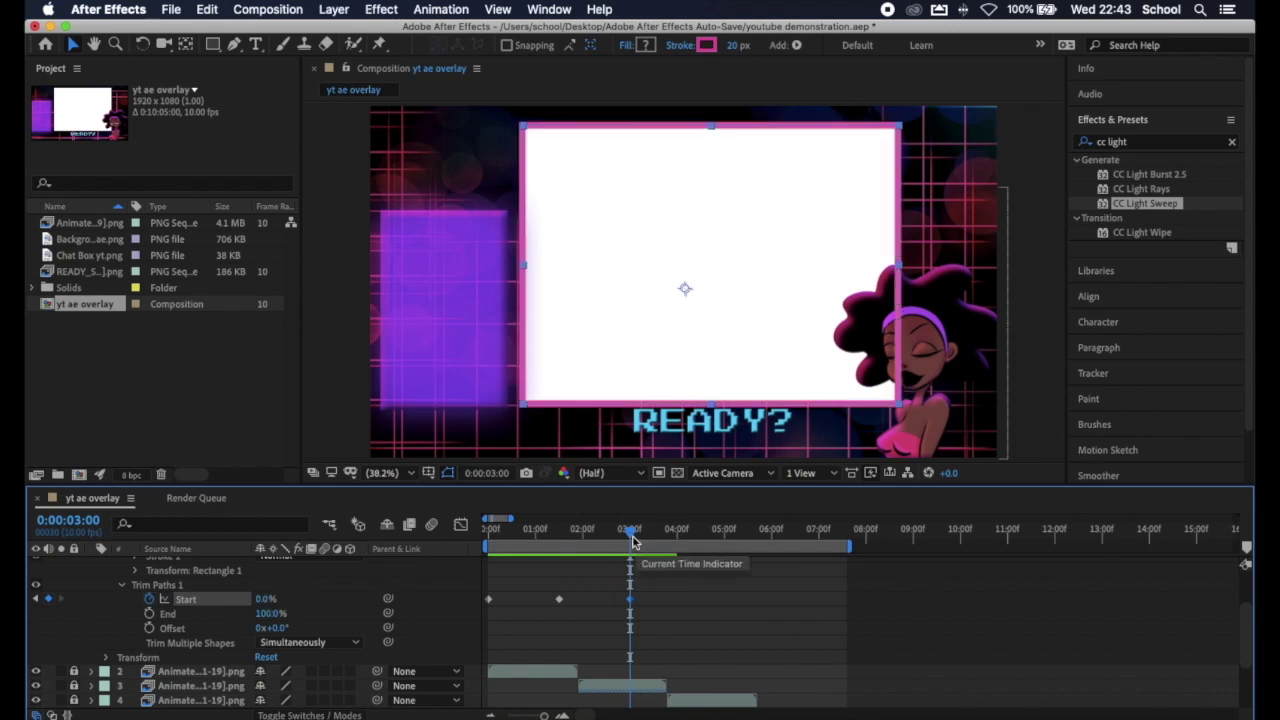
Step: Add a Trim Paths Start keyframe of 100% at 0:00:04:05 and preview the animation from the beginning
left_click_drag(636, 547, 704, 539)
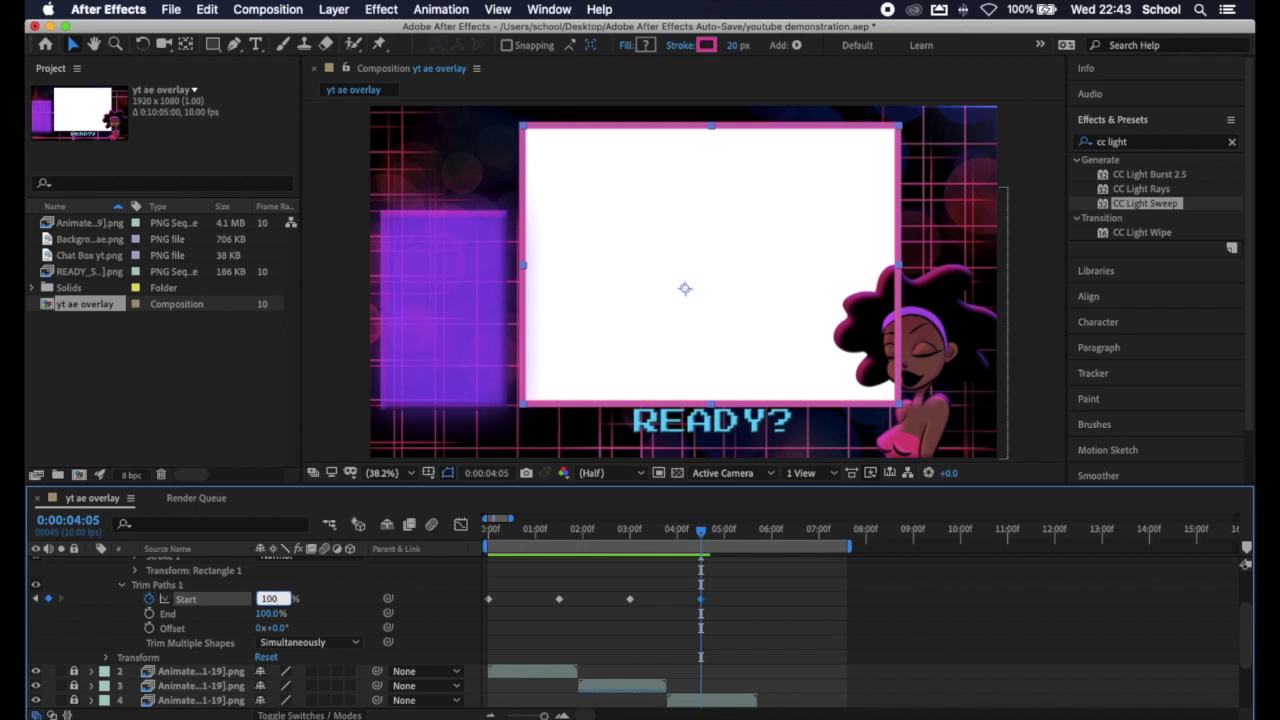
key("Return")
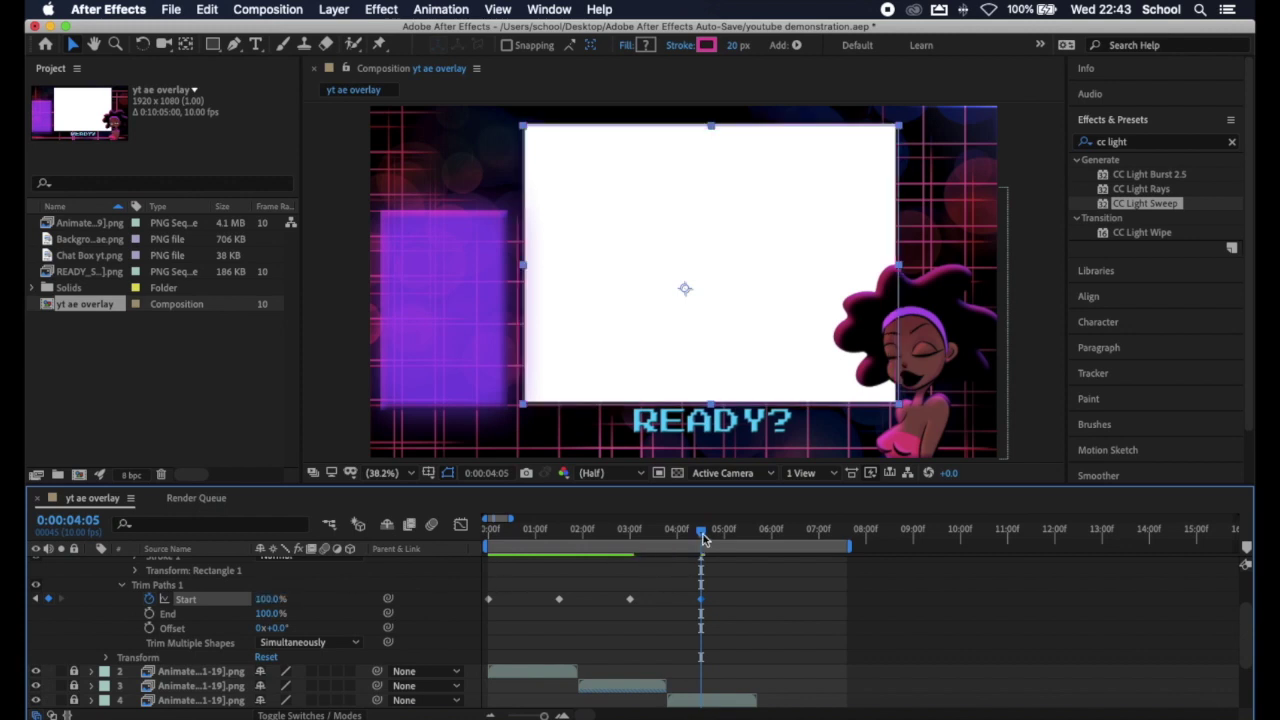
left_click_drag(703, 540, 478, 565)
key("space")
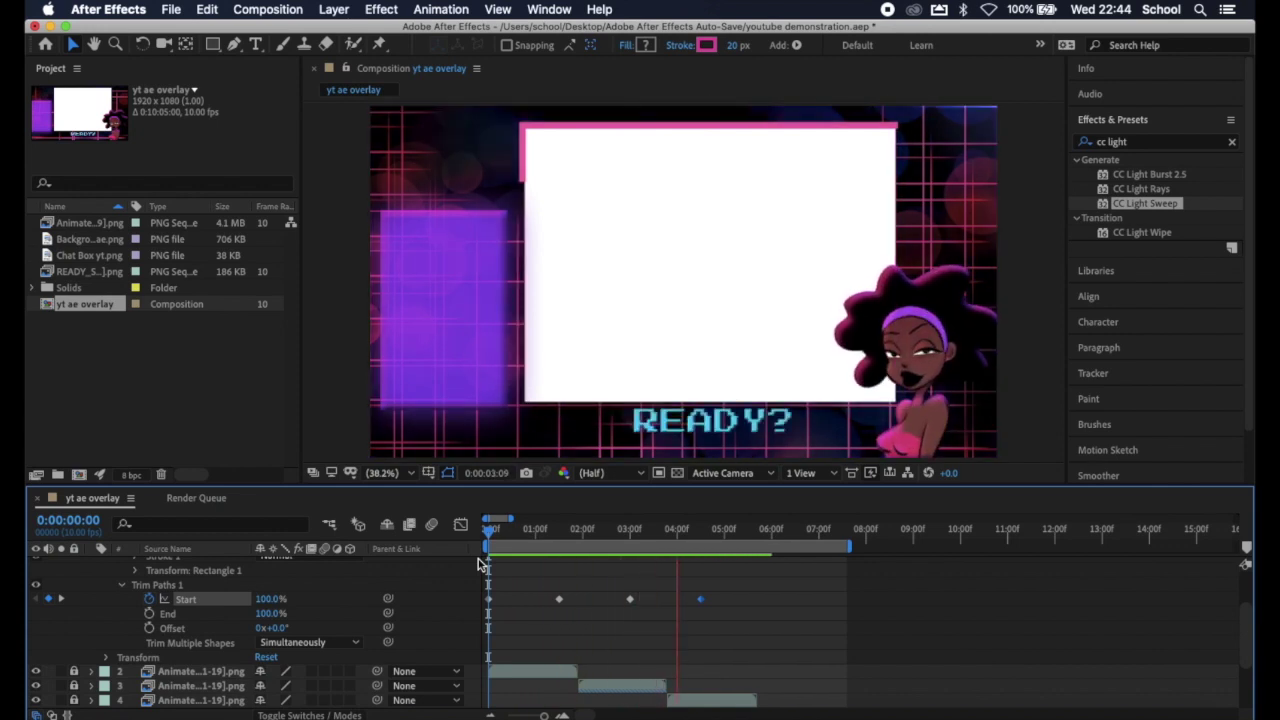
key("space")
Step: Collapse the contents of Shape Layer 1 and apply an Outer Glow layer style to it
scroll(164, 645, "up", 3)
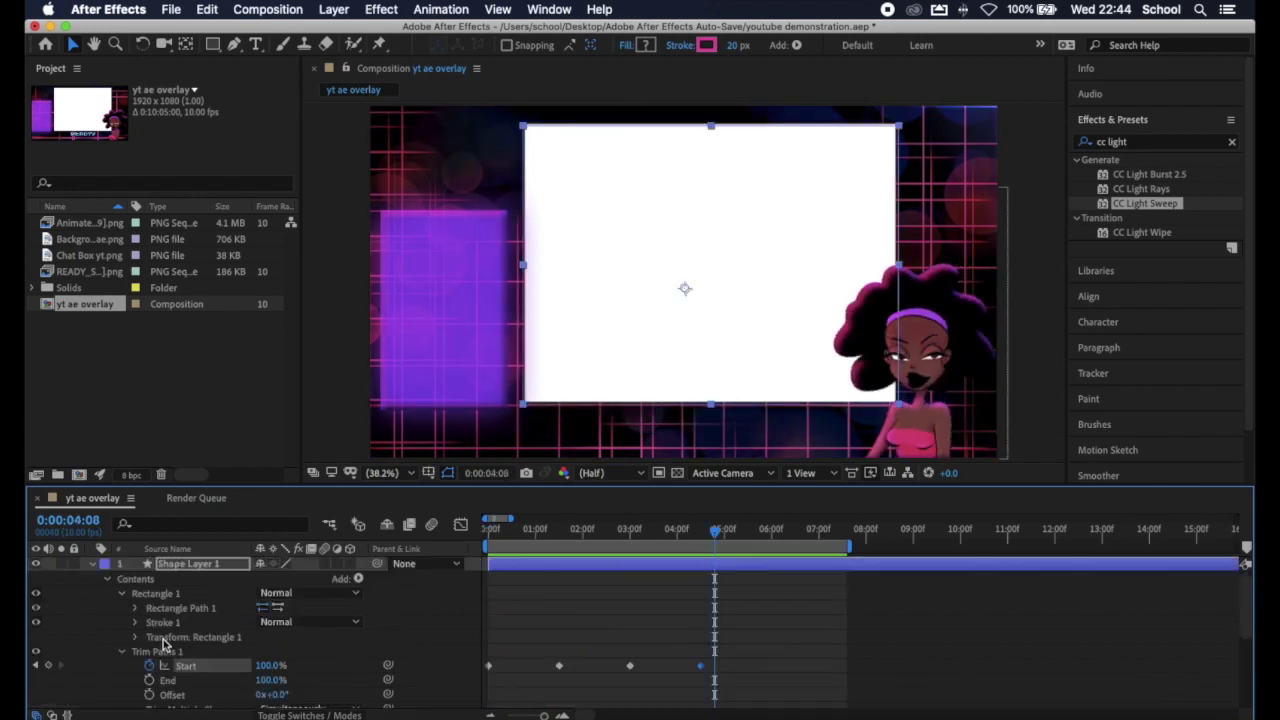
left_click(108, 580)
right_click(183, 567)
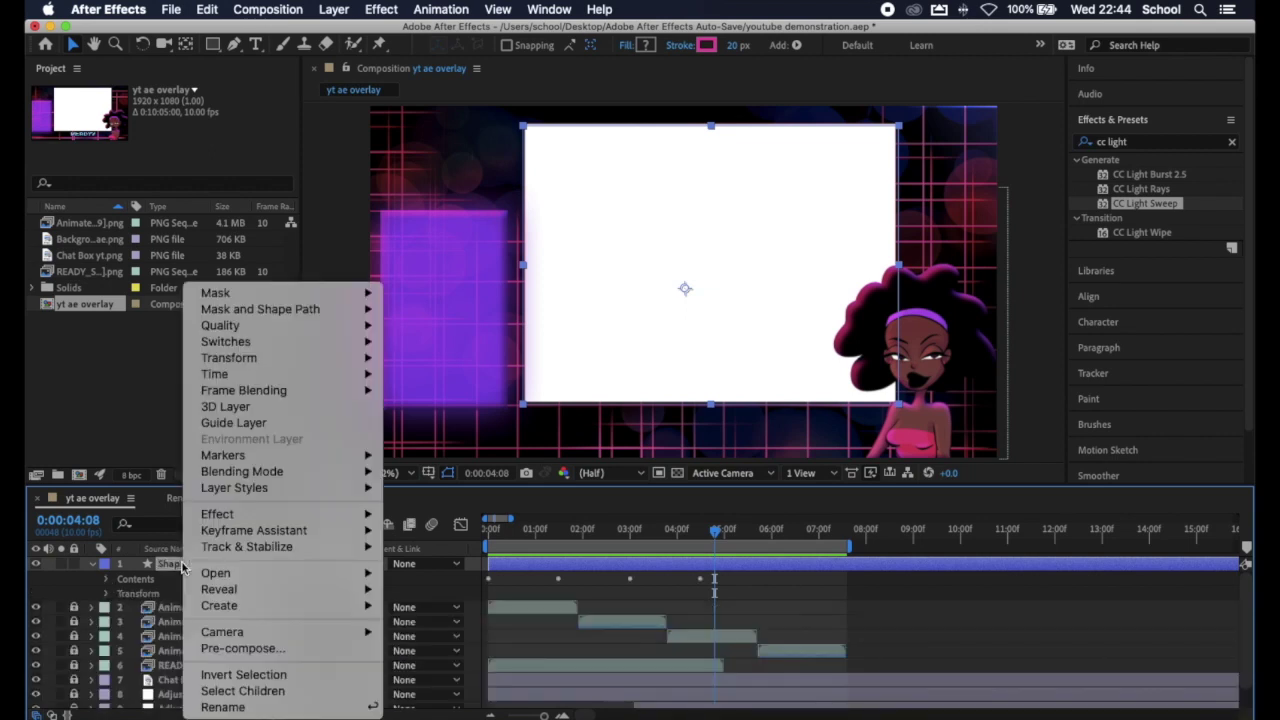
mouse_move(307, 487)
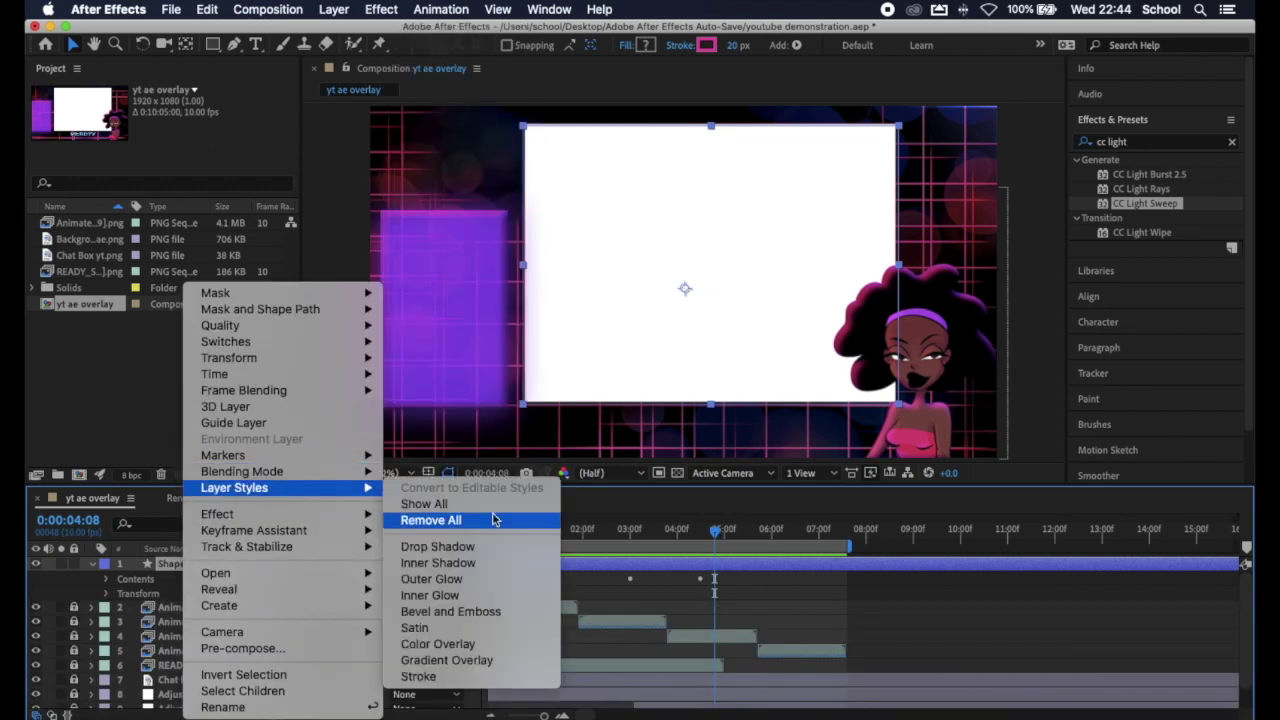
left_click(432, 579)
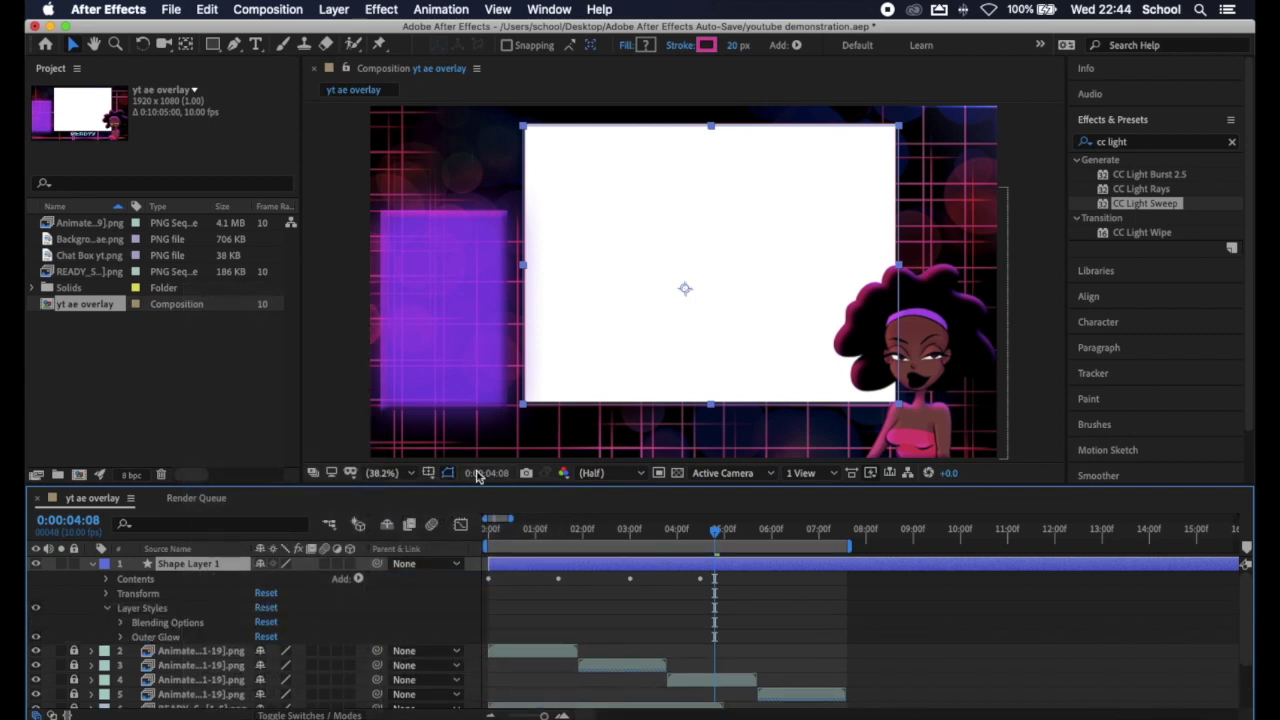
Step: Set the Outer Glow color of Shape Layer 1 to pink and its blend mode to Normal
left_click(120, 637)
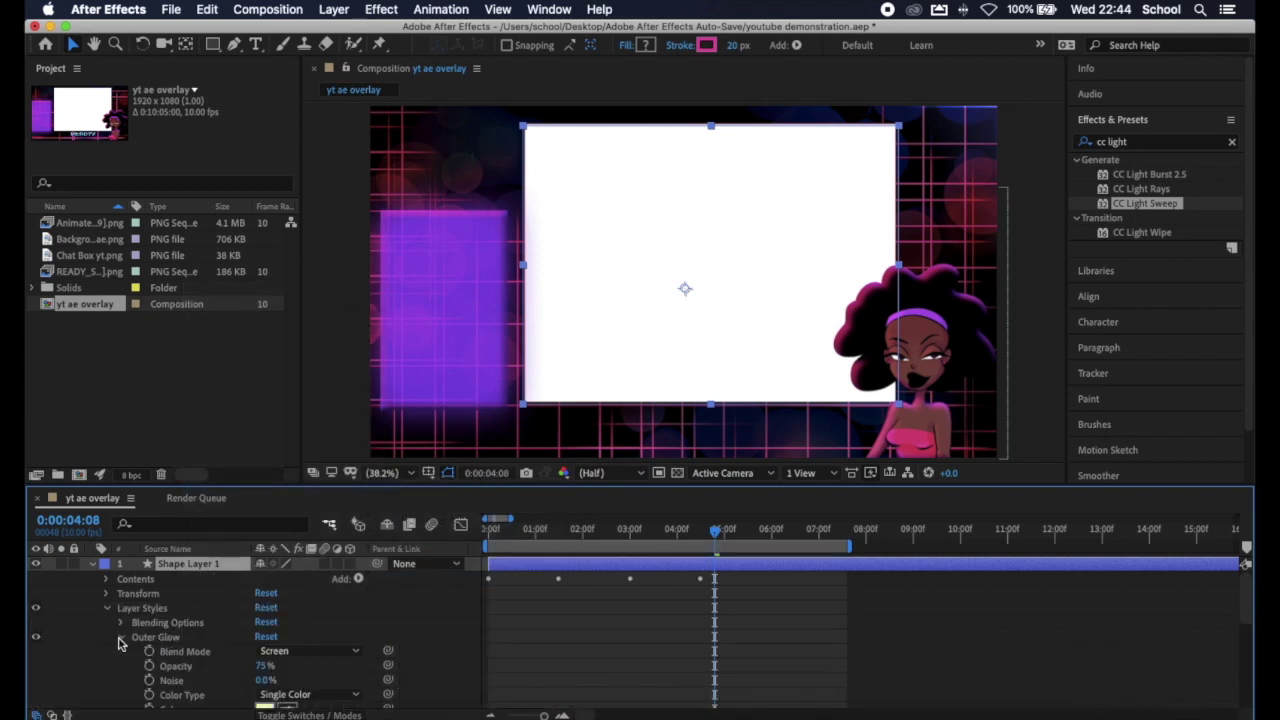
scroll(280, 620, "down", 3)
left_click(264, 636)
type("FF2F92")
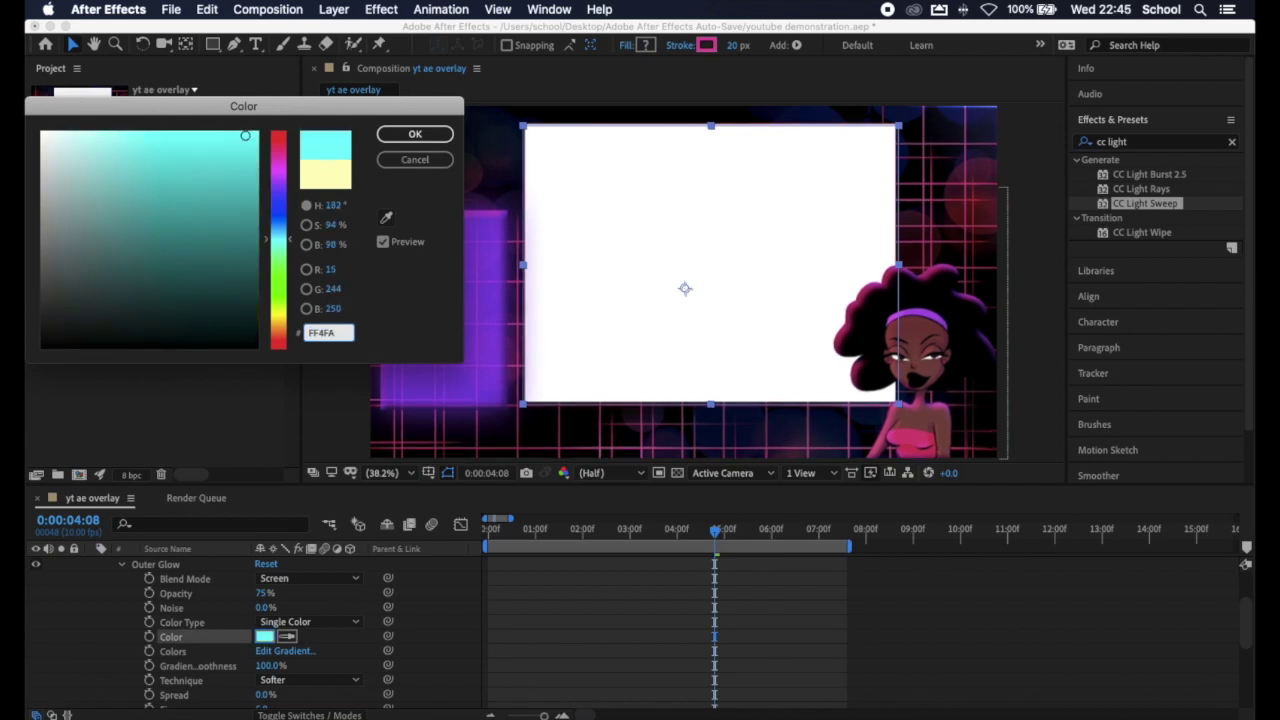
key("Return")
left_click(300, 580)
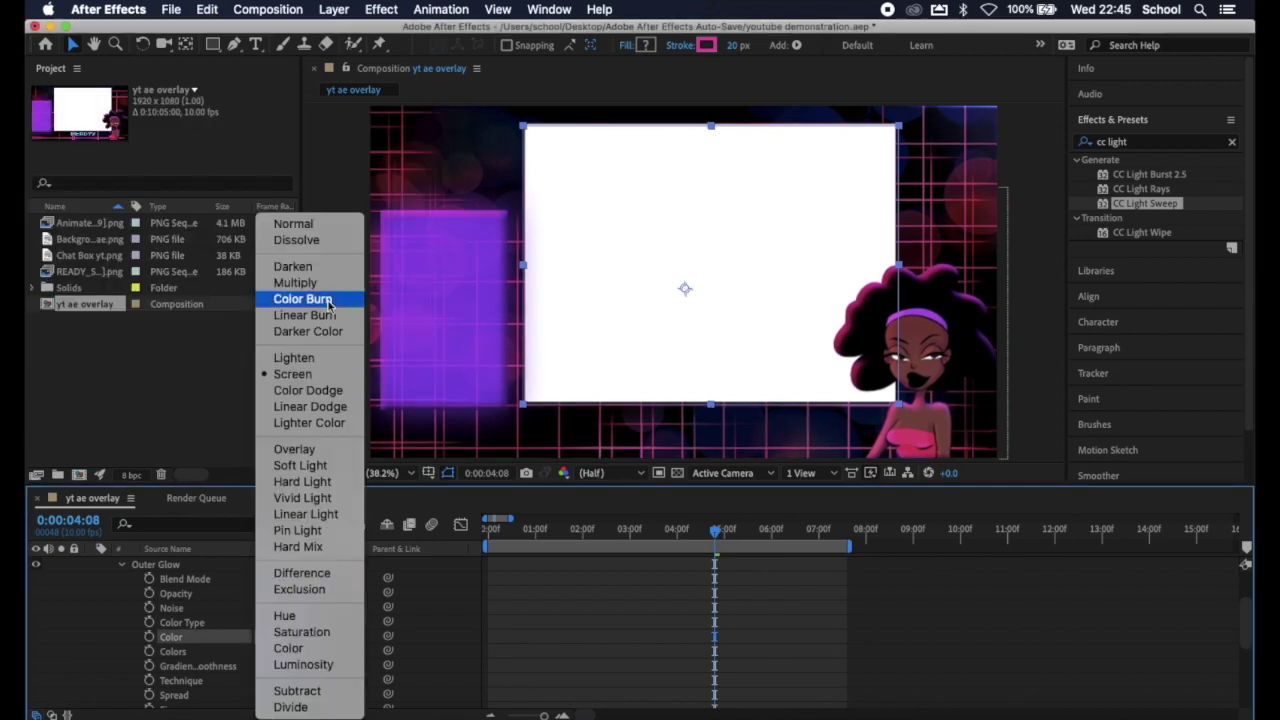
left_click(306, 223)
Step: Set the Outer Glow size to 20 and the outline's stroke width to 18 px, previewing the animation from the beginning
scroll(284, 637, "down", 3)
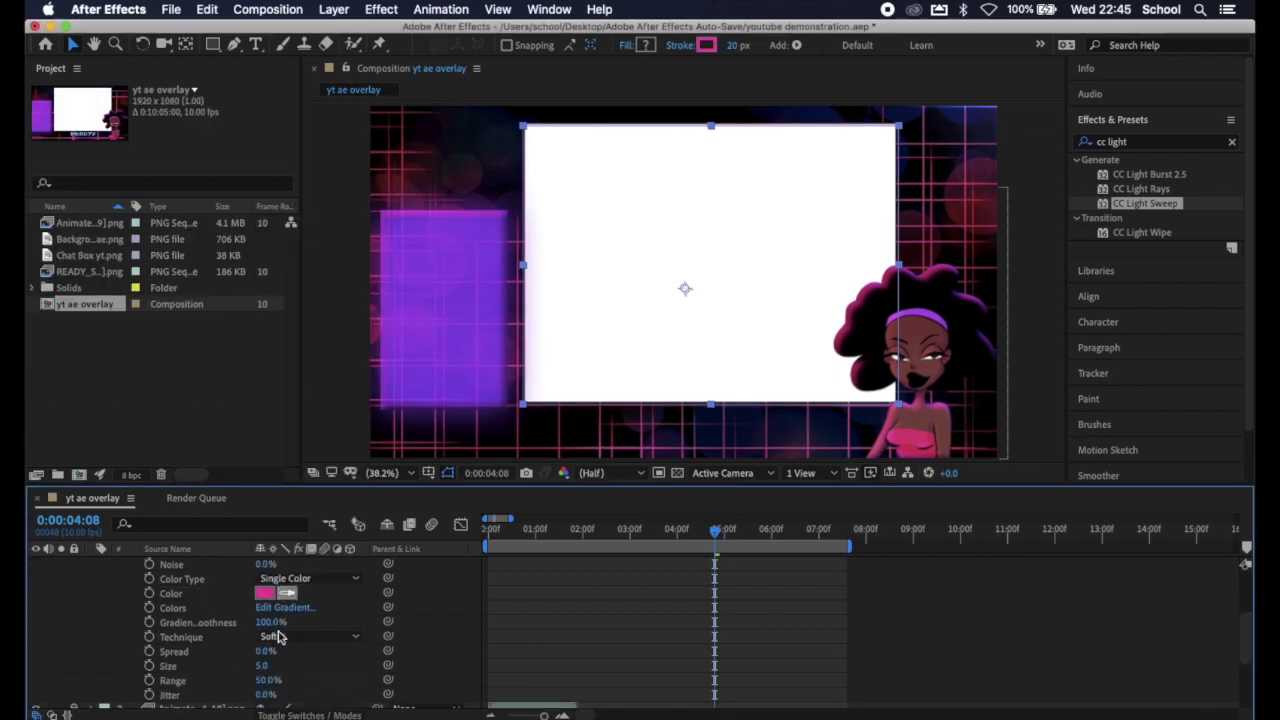
left_click_drag(715, 537, 490, 537)
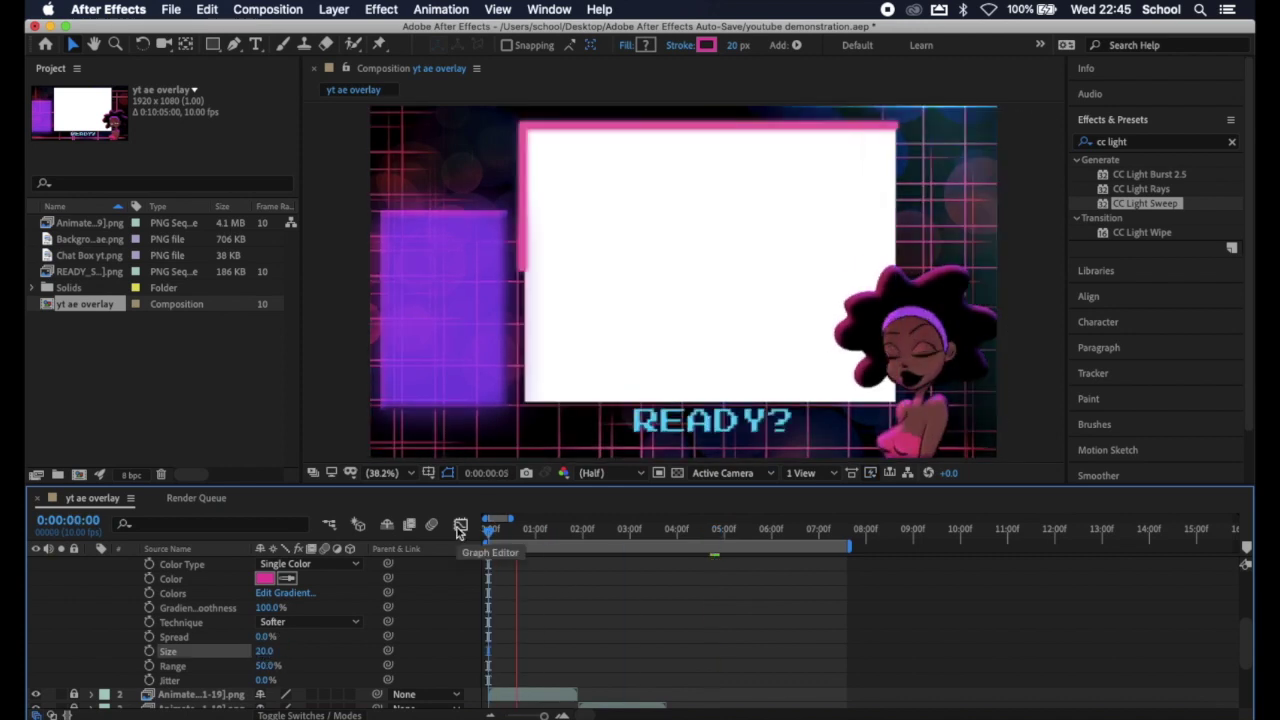
key("space")
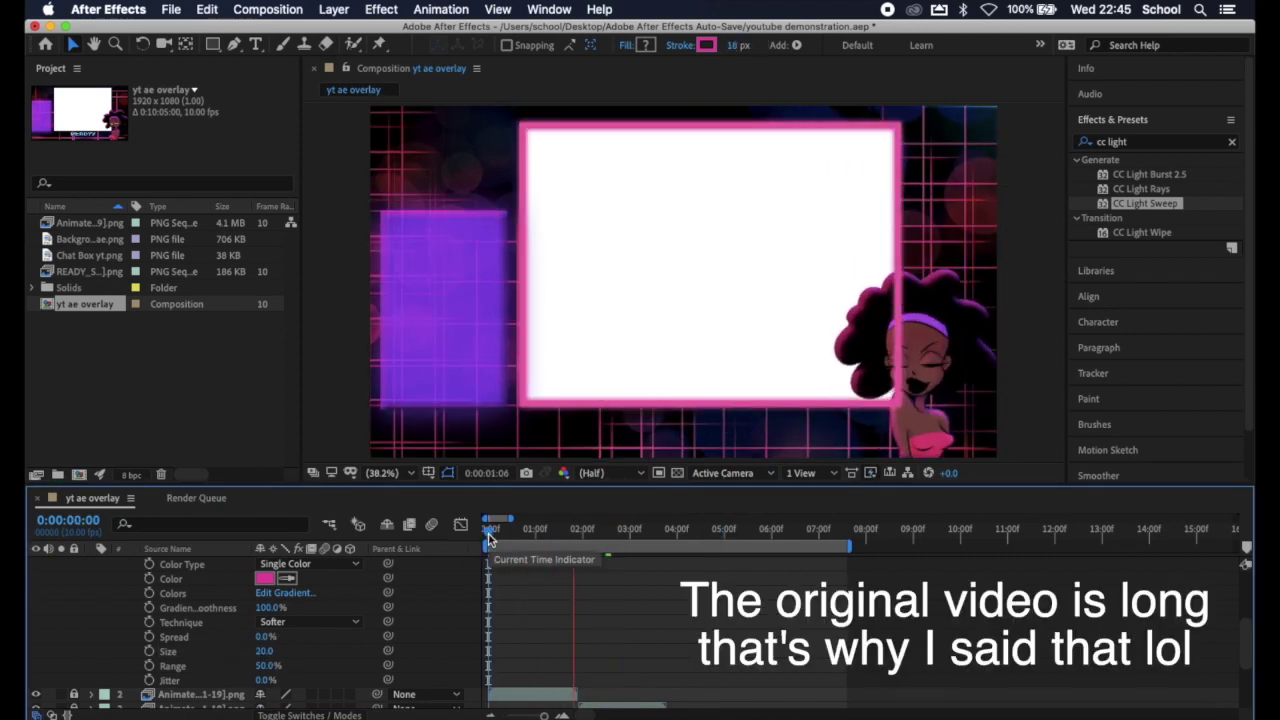
scroll(367, 587, "up", 3)
left_click(491, 532)
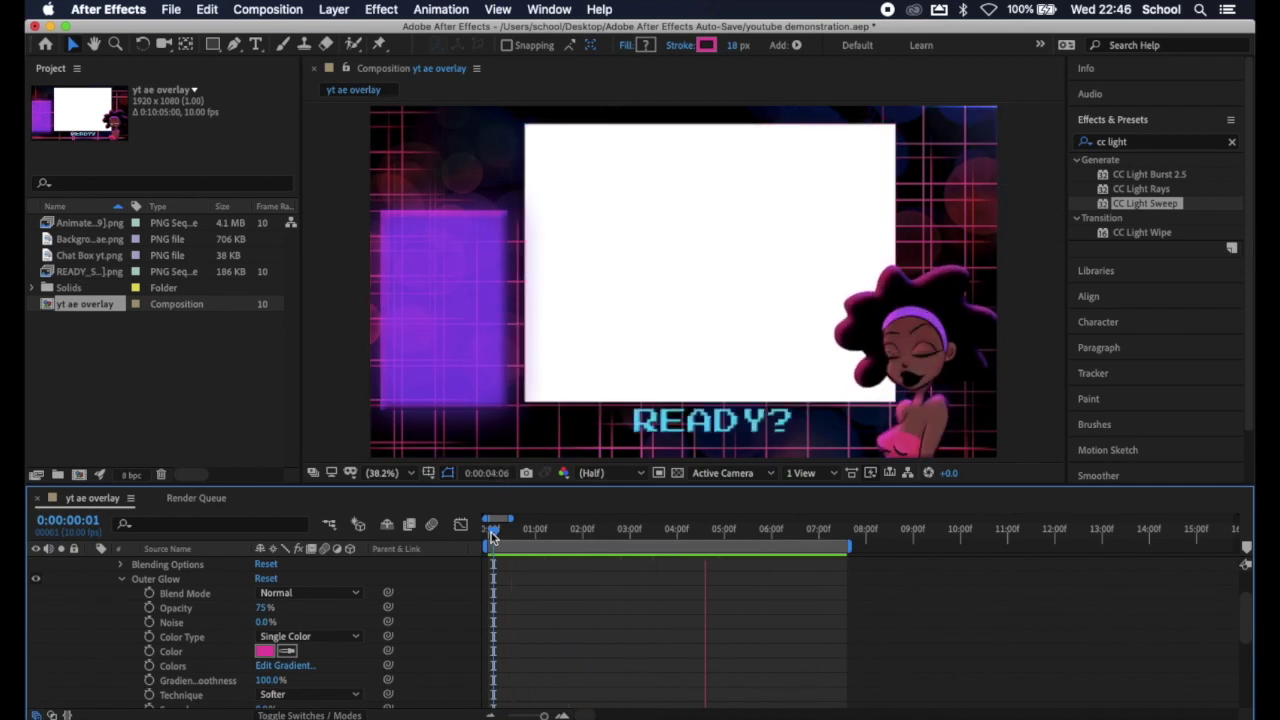
key("space")
scroll(286, 628, "up", 3)
Step: Collapse Shape Layer 1, move it directly above the background image layer and keep it locked
left_click(121, 637)
left_click(93, 564)
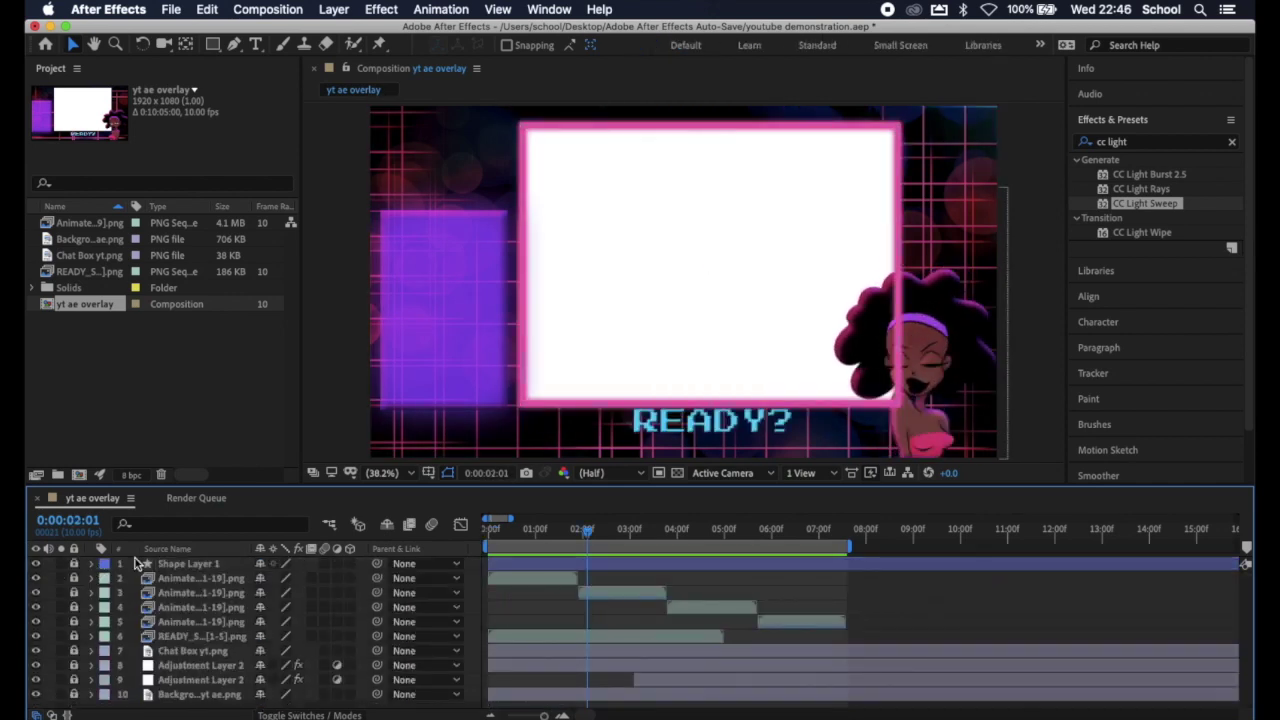
left_click_drag(166, 565, 150, 686)
left_click(73, 680)
Step: Preview the overlay animation from the beginning to check the outline behind the character
left_click(489, 532)
key("space")
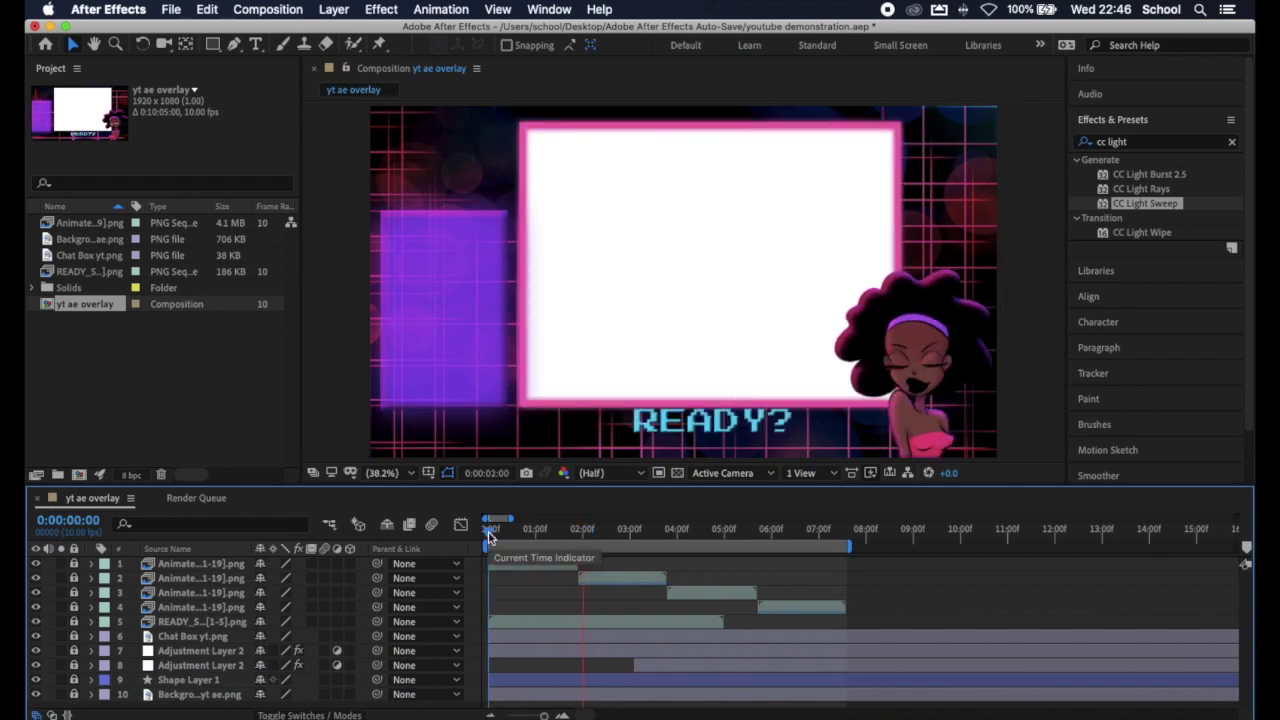
key("space")
left_click(74, 680)
left_click(74, 680)
left_click(489, 533)
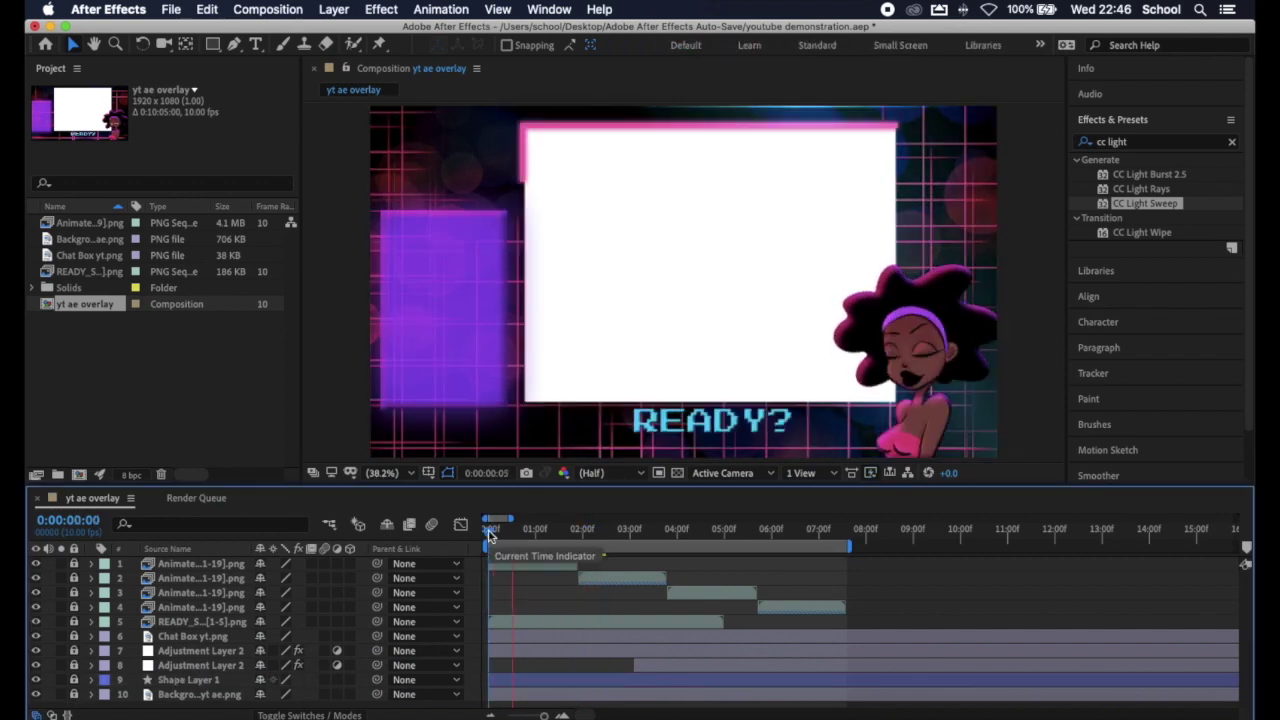